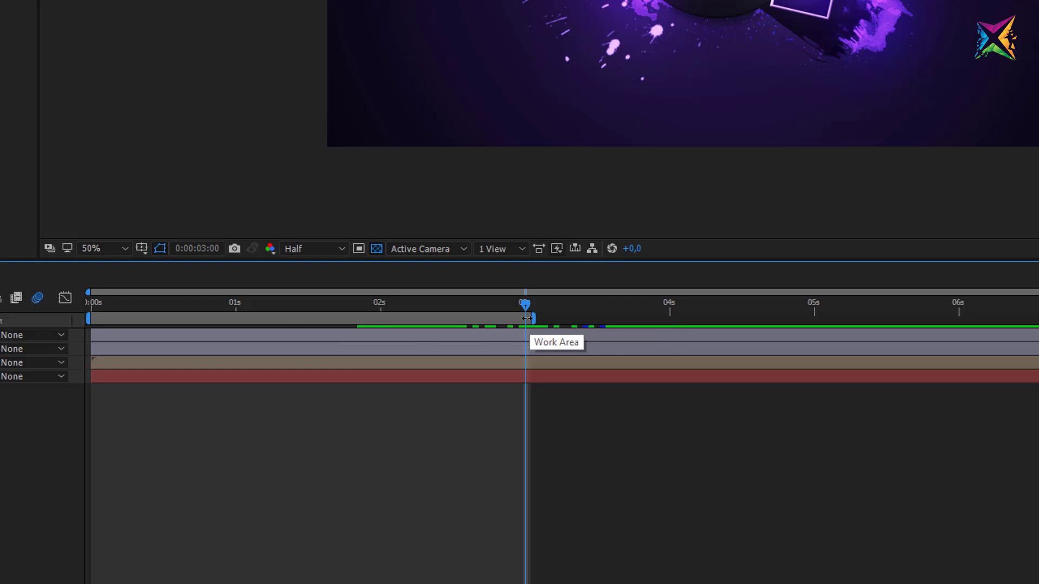
Move the current time to 0:00:05:00 and extend the end of the work area to the five-second mark
drag(529, 303, 817, 329)
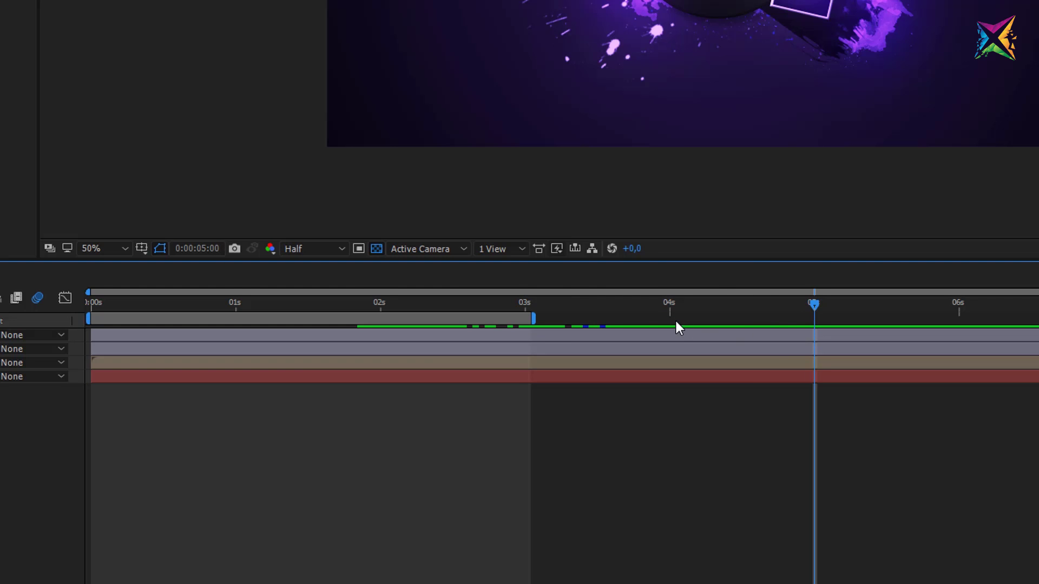
drag(534, 319, 825, 322)
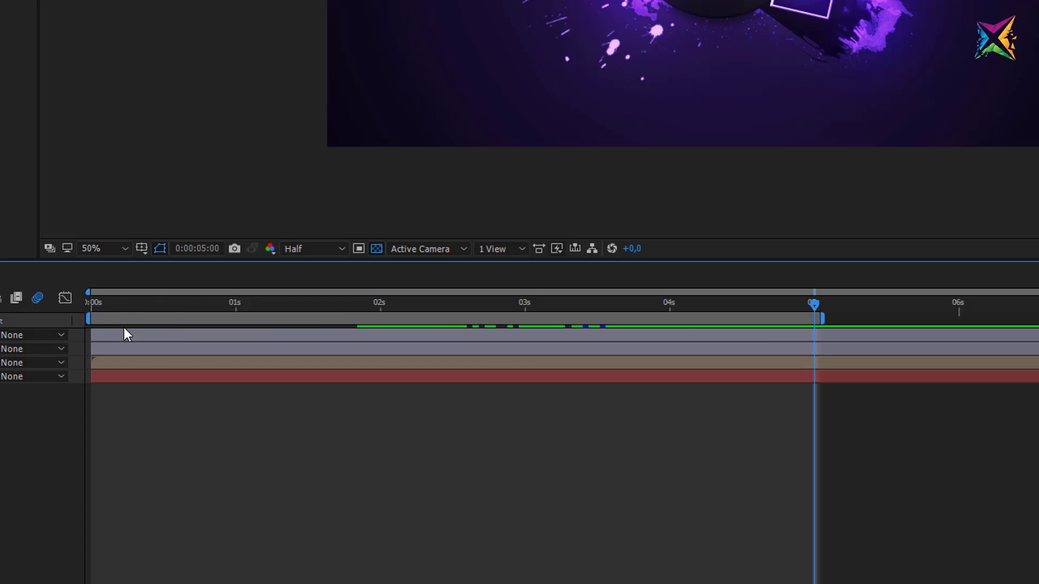
click(439, 352)
click(783, 331)
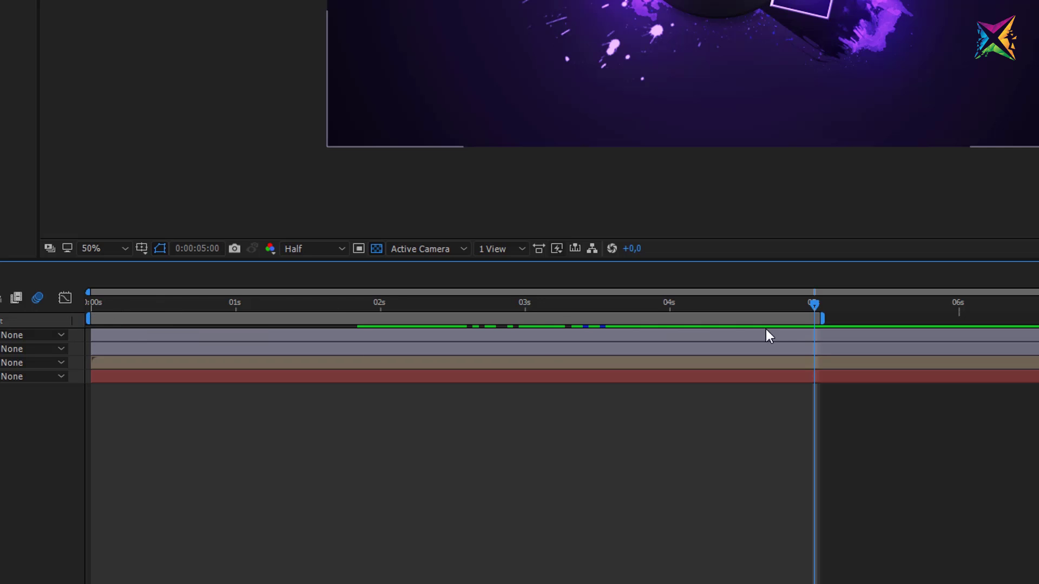
click(434, 362)
click(277, 80)
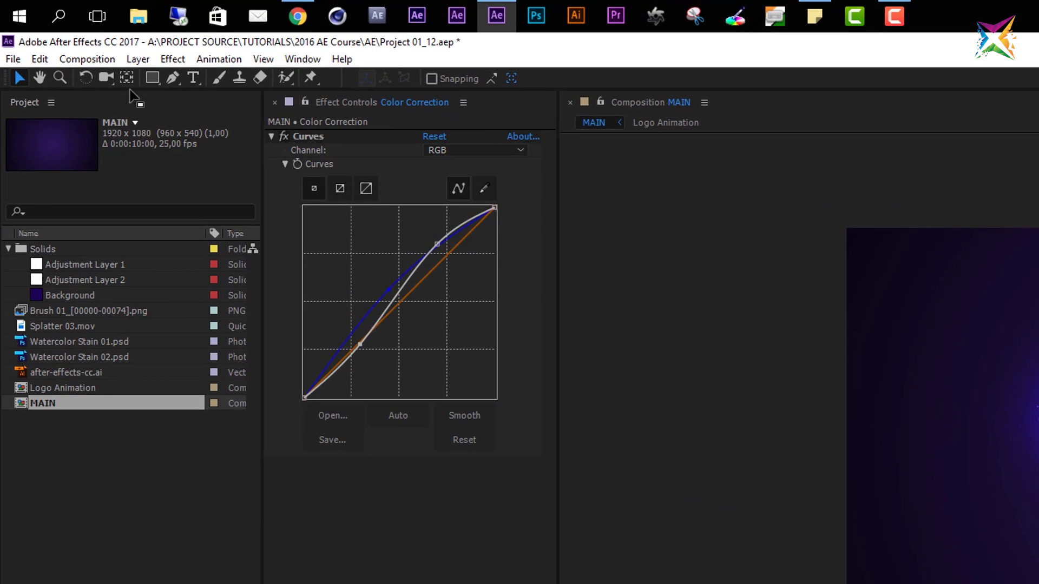
click(77, 60)
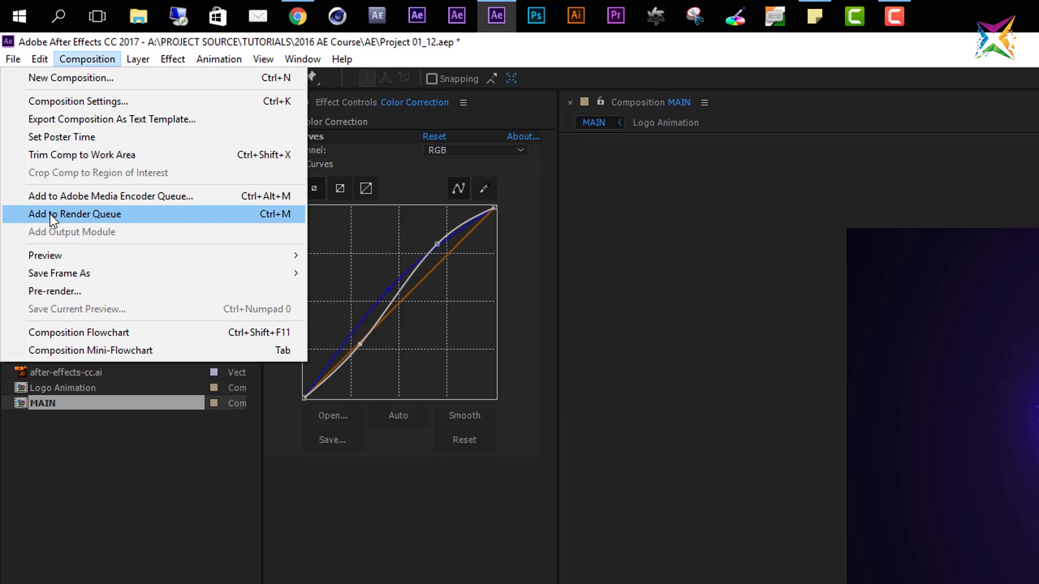
click(50, 214)
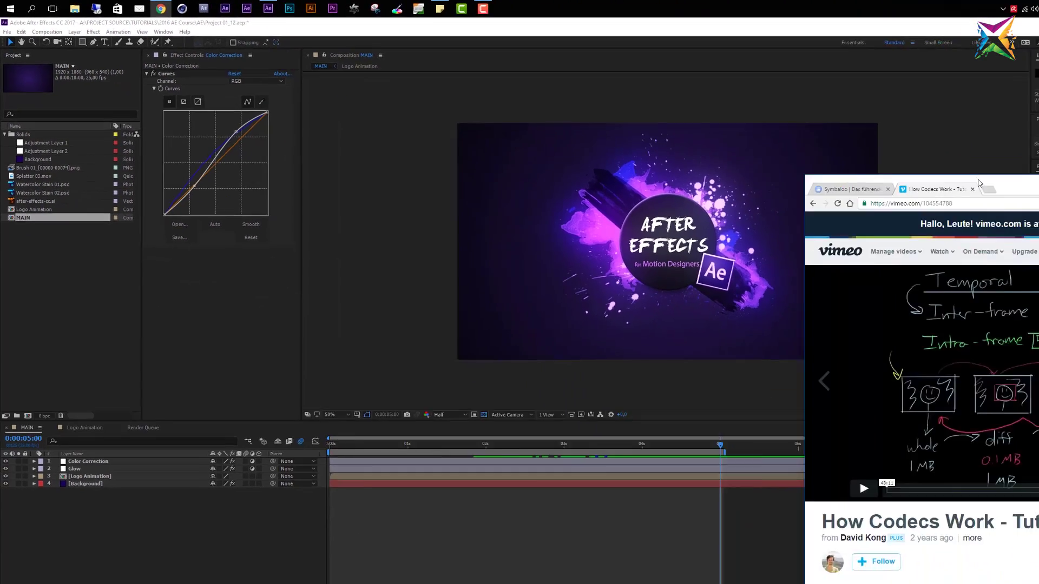
drag(1025, 186, 416, 102)
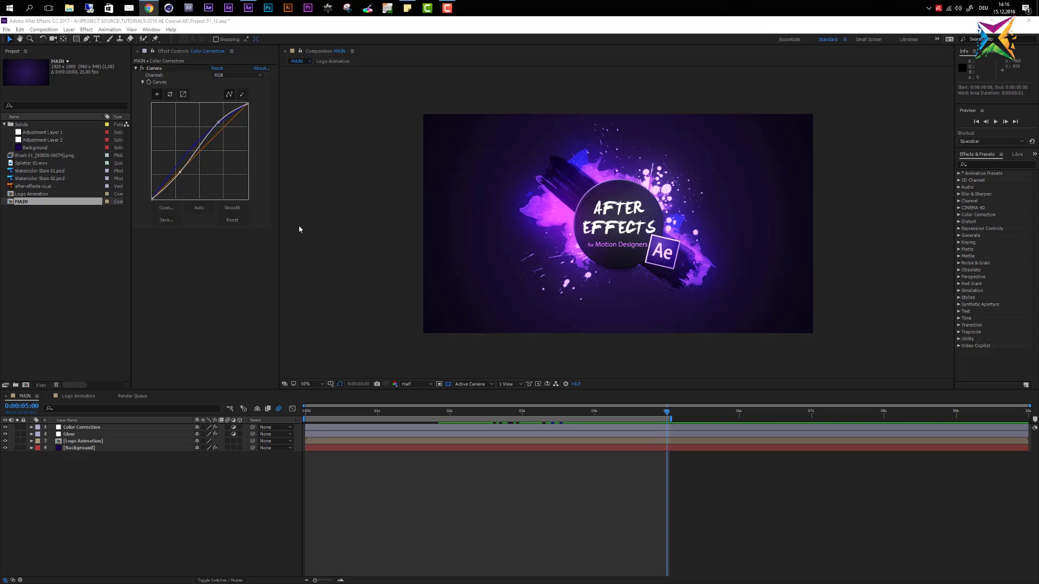
Send the MAIN composition to the Adobe Media Encoder queue
click(24, 400)
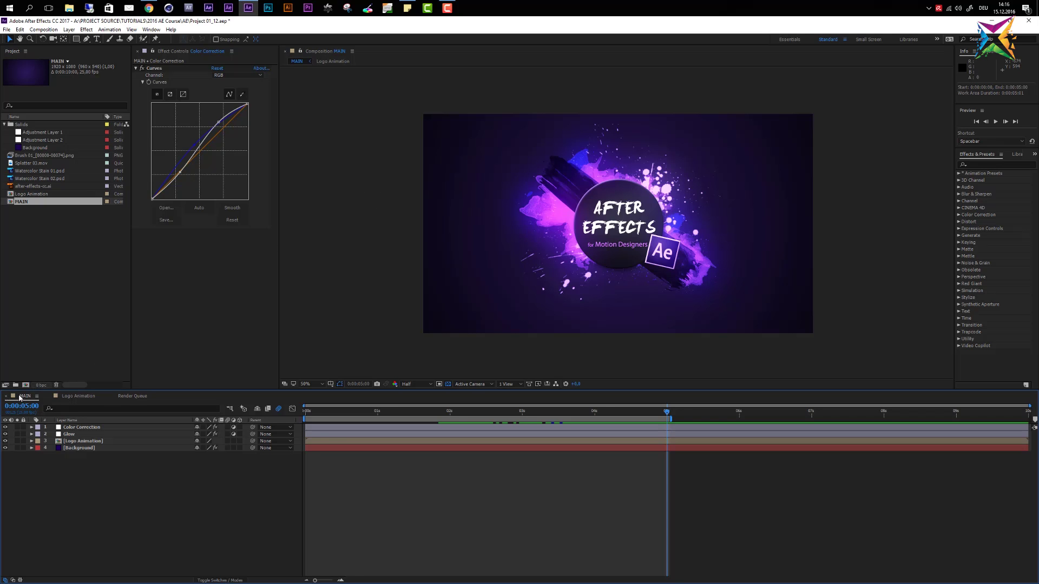
click(44, 30)
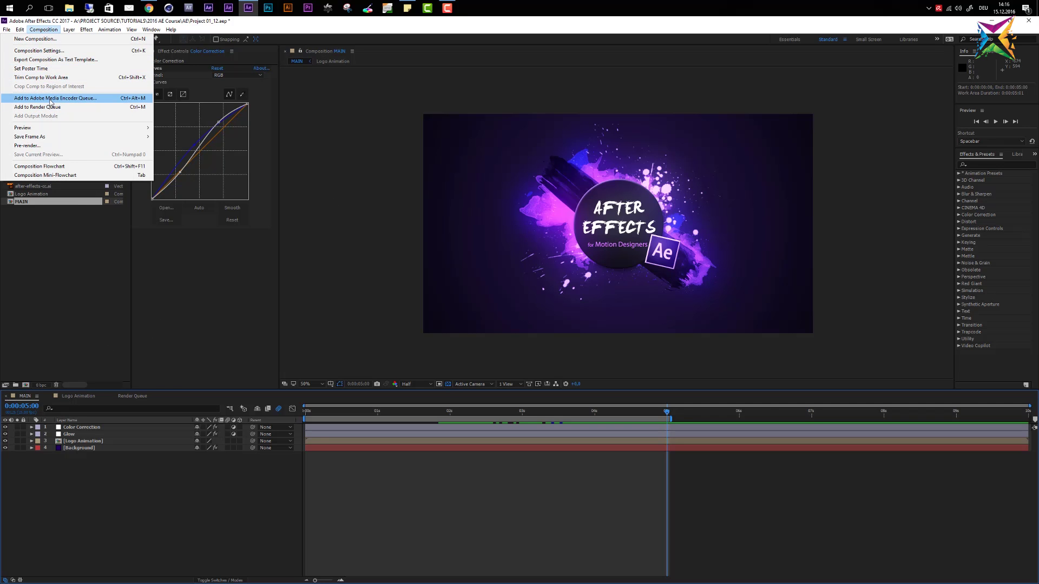
click(76, 99)
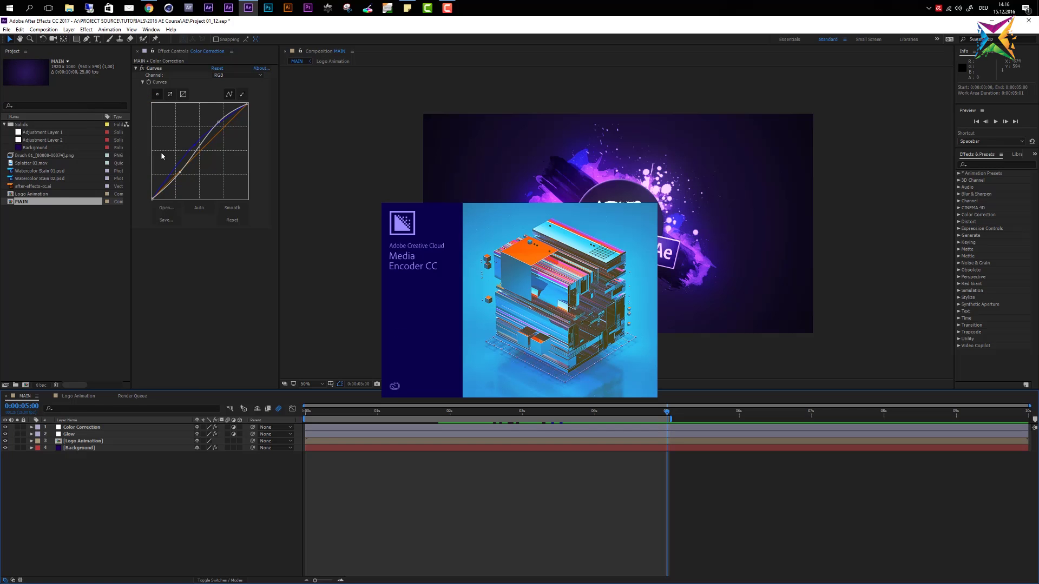
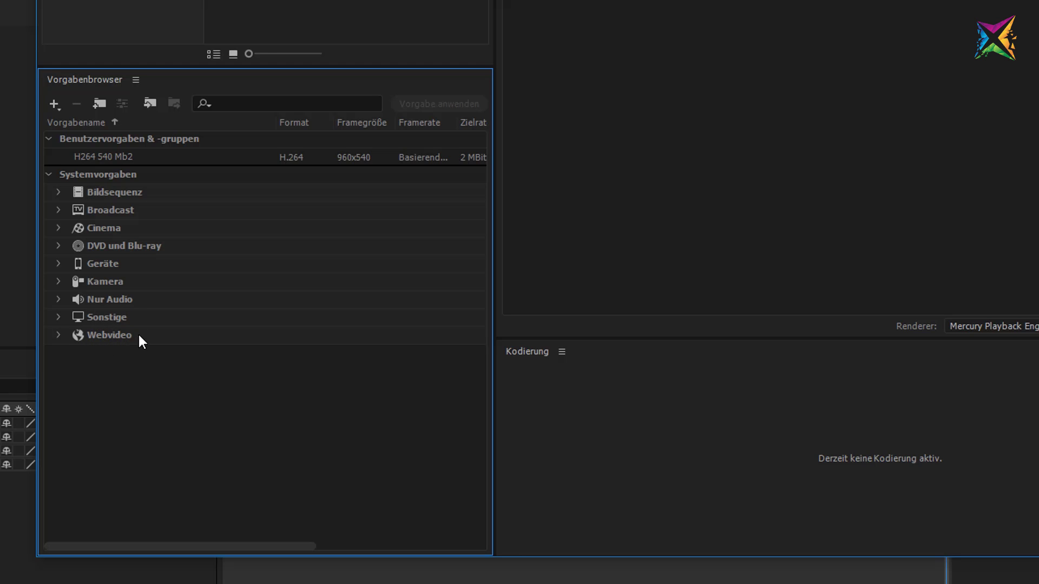
Examine the JPEG and PNG image sequence presets in the Bildsequenz system presets
click(57, 196)
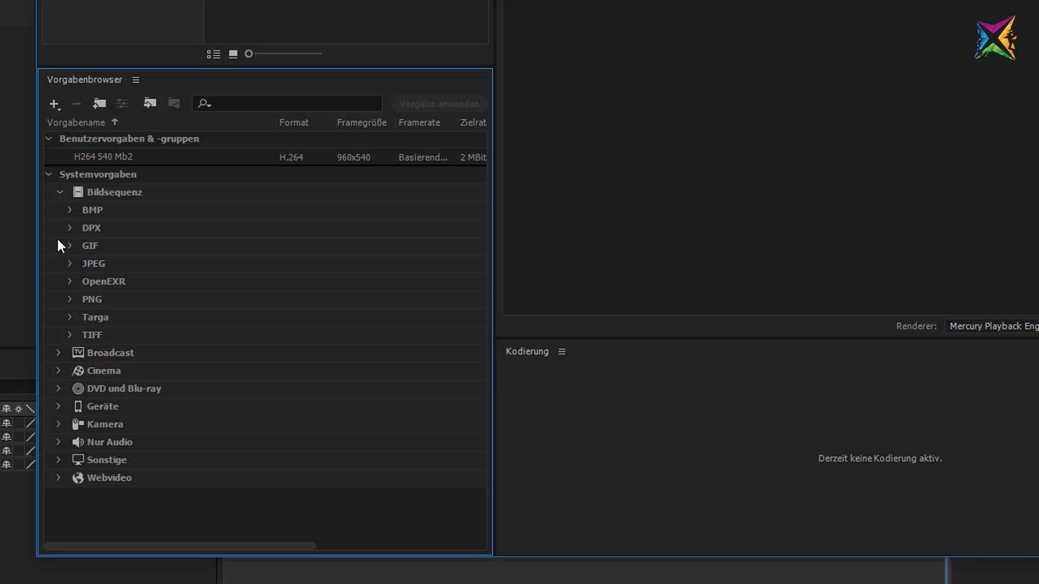
click(70, 264)
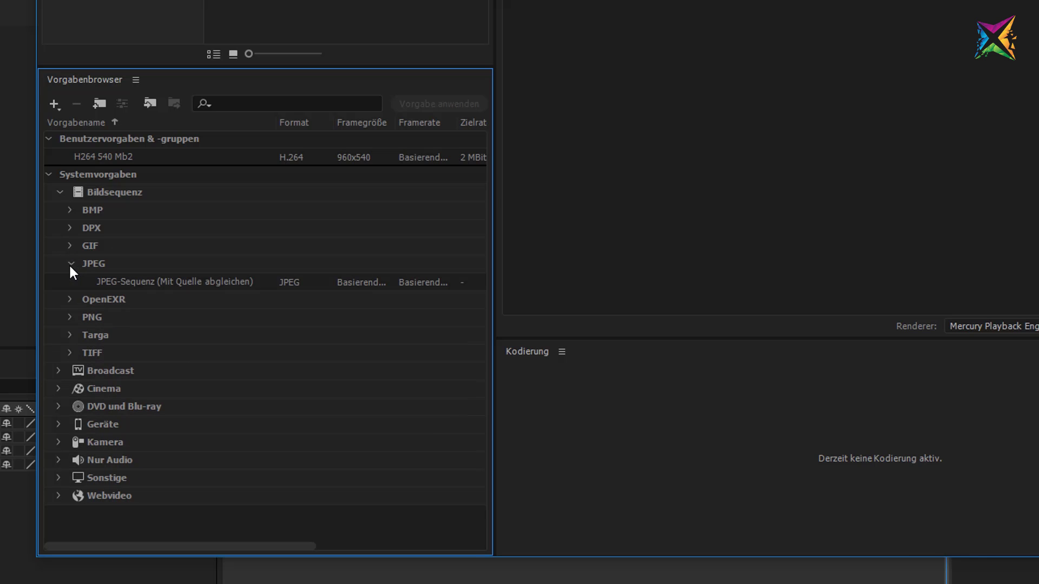
click(72, 264)
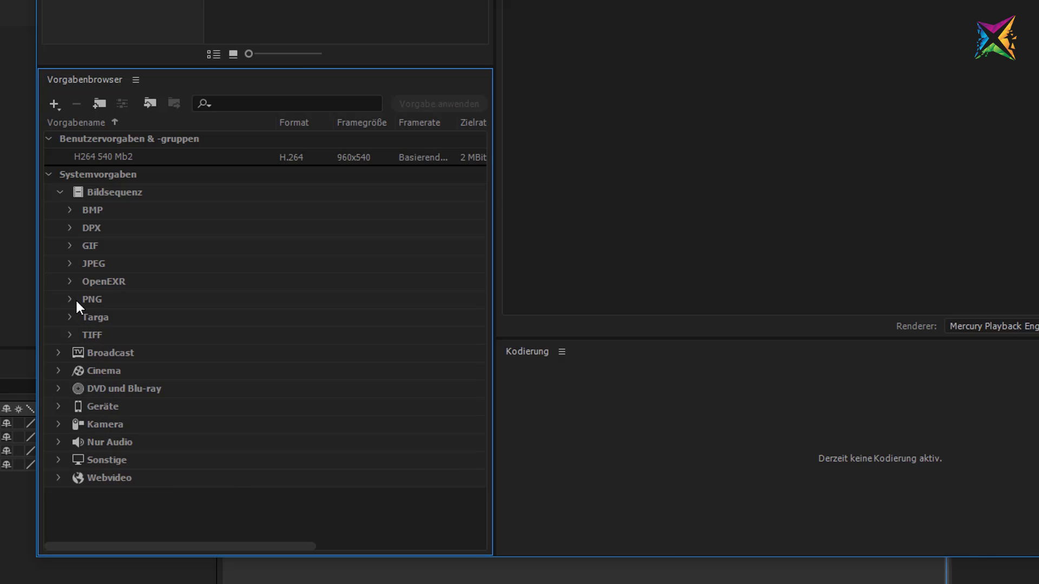
click(70, 298)
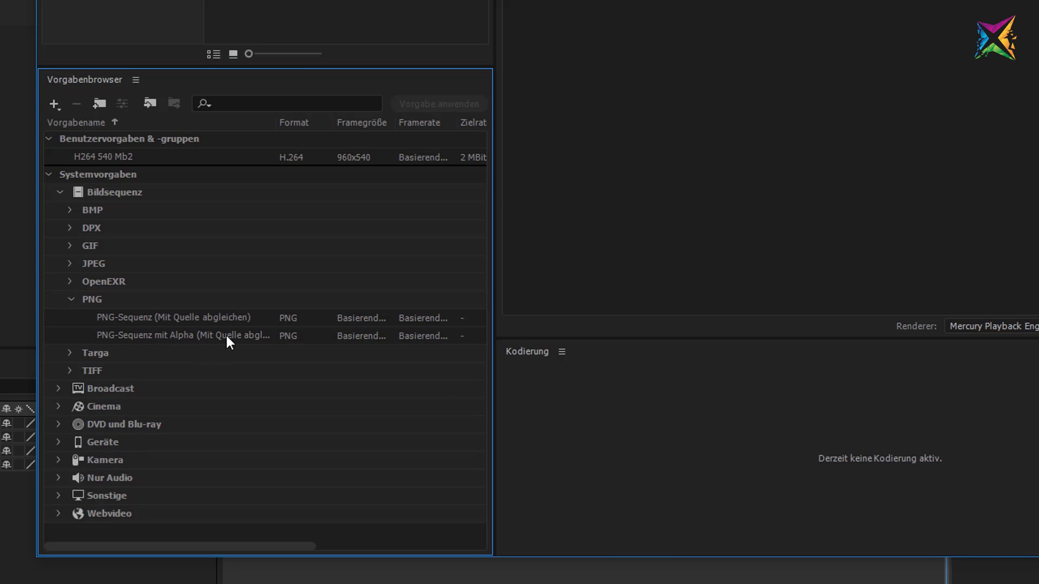
click(71, 299)
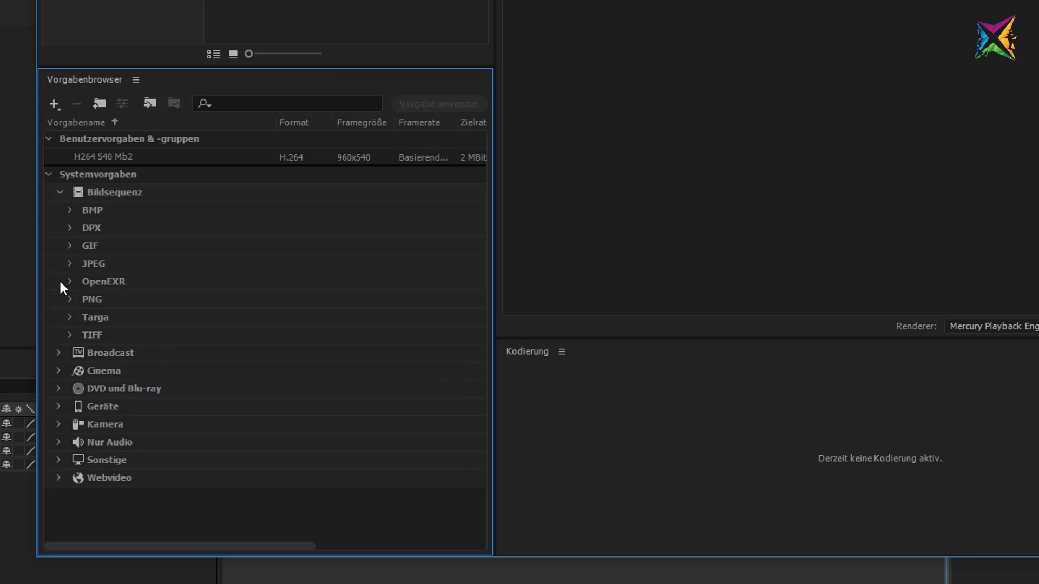
click(60, 192)
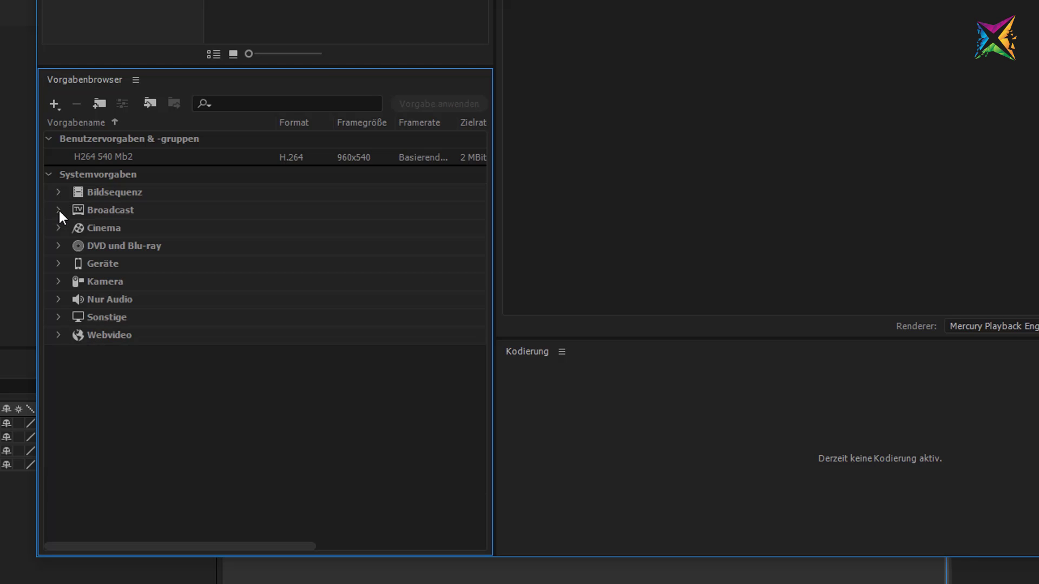
Examine the Broadcast presets, especially DNxHD MXF OP1a at 1080p 60, making room to read their data rates and comments
click(59, 210)
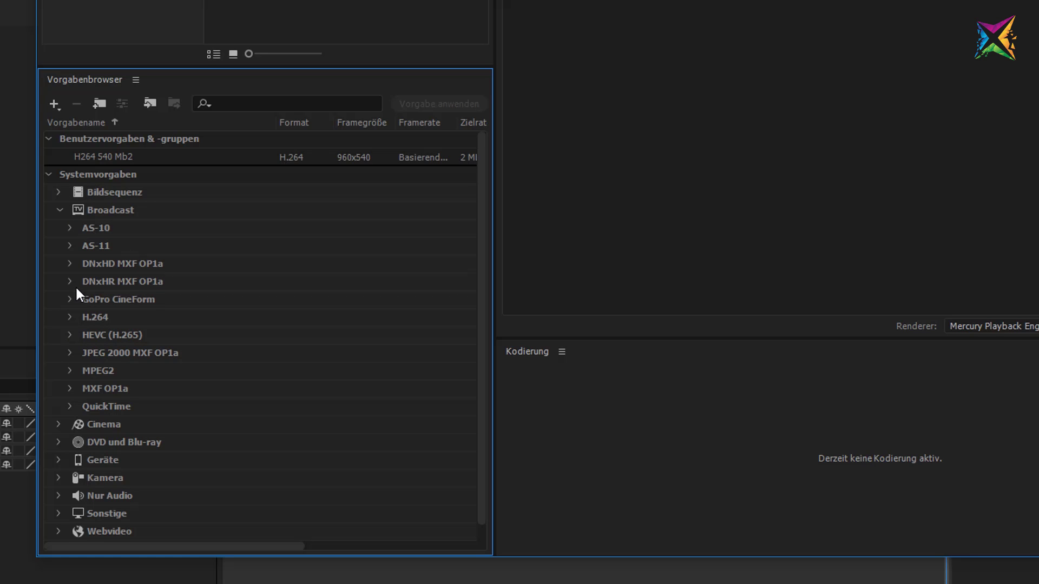
click(69, 264)
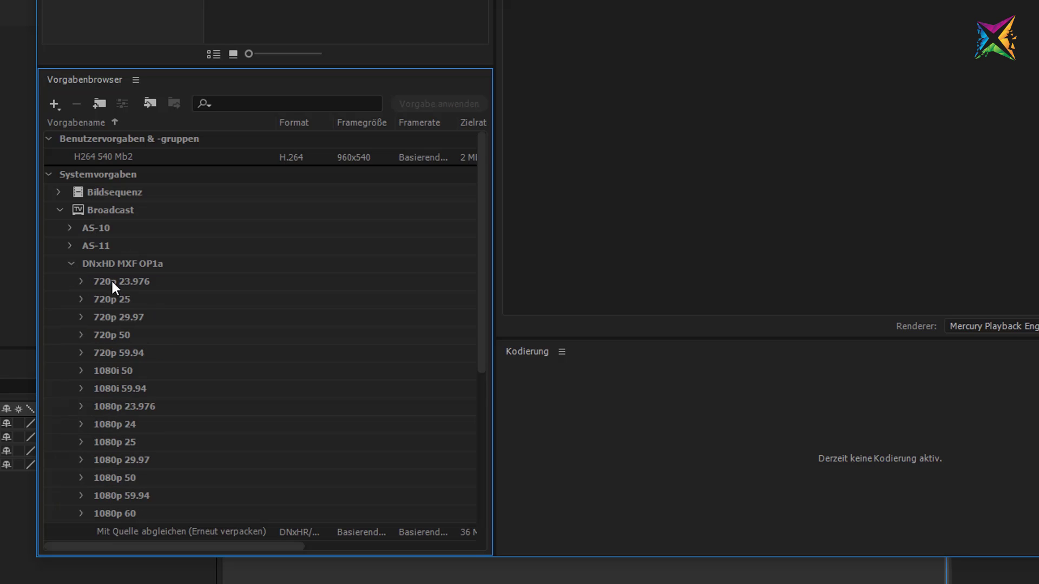
scroll(173, 364, down, 1)
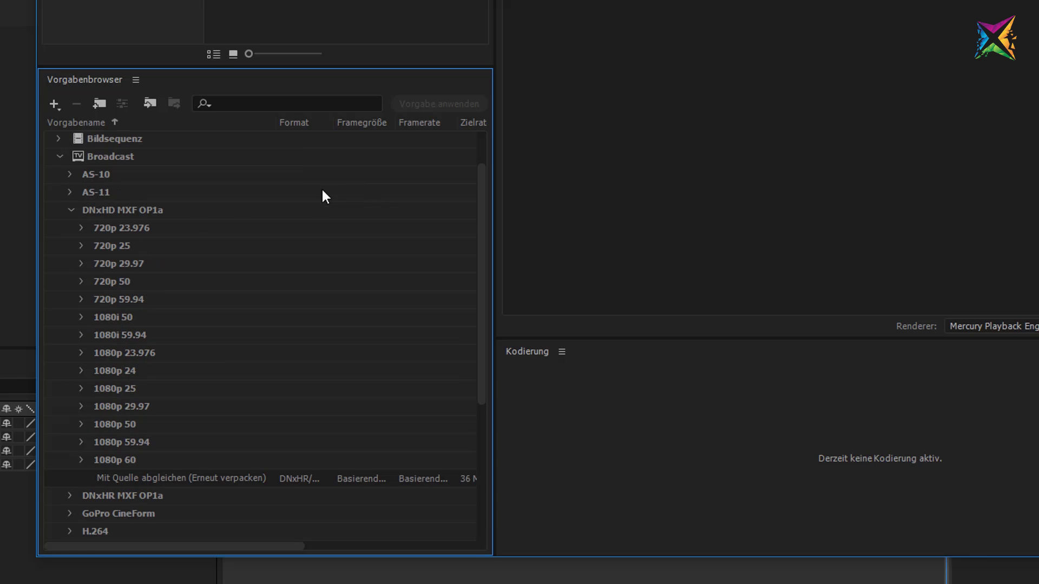
click(82, 460)
scroll(190, 403, down, 2)
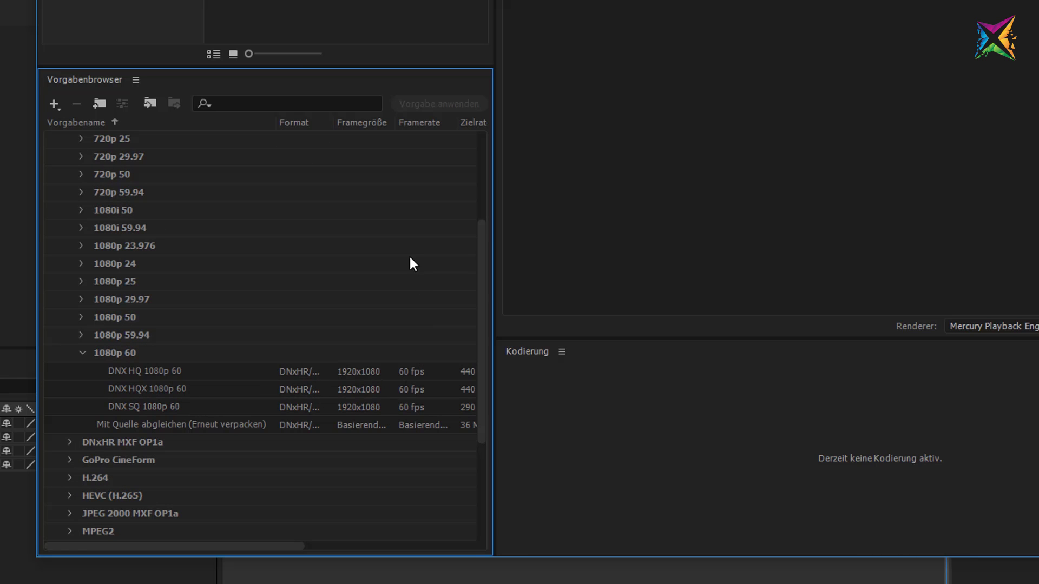
drag(274, 122, 215, 122)
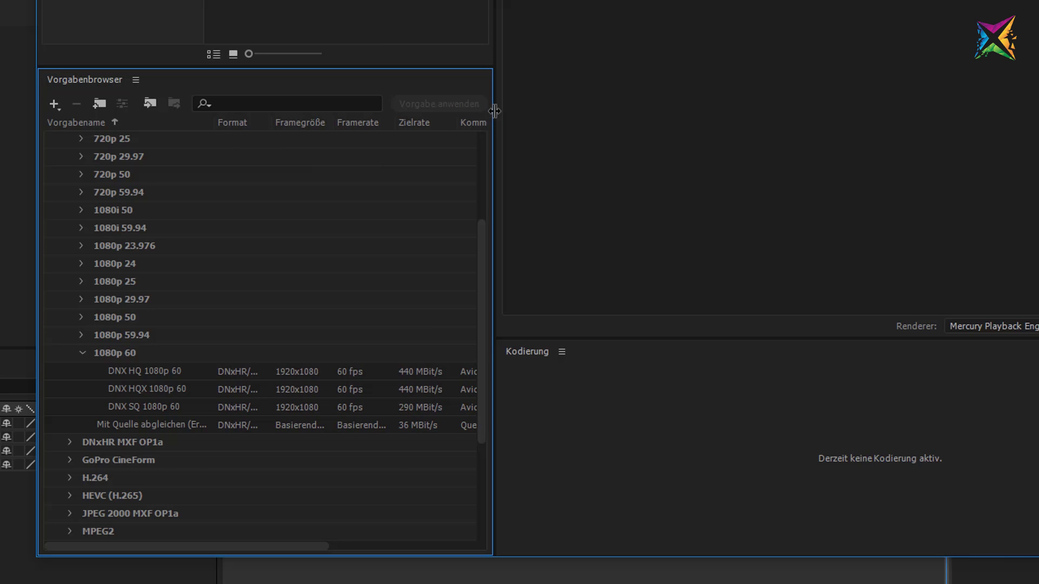
drag(494, 111, 763, 130)
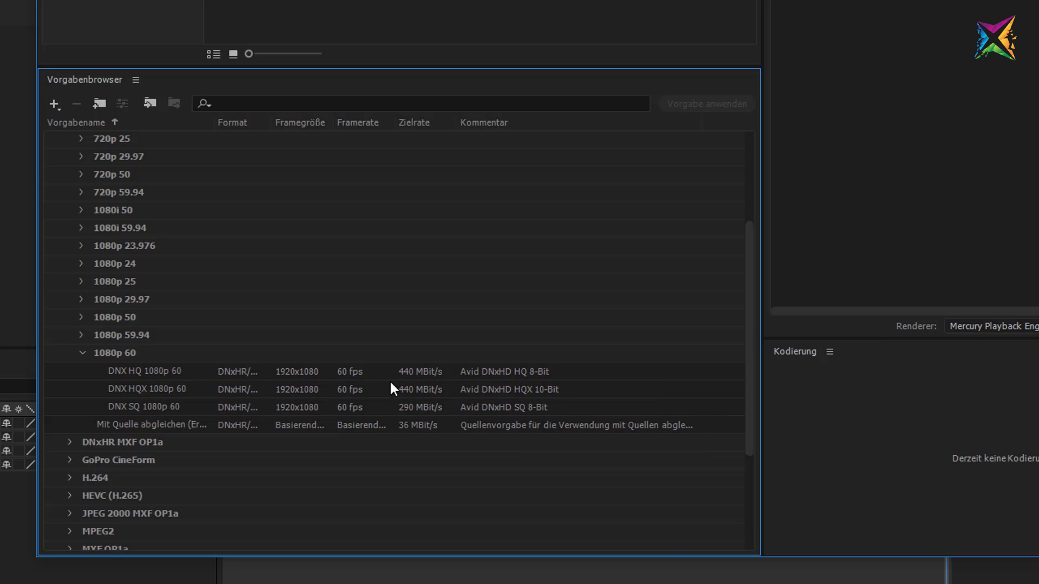
click(82, 353)
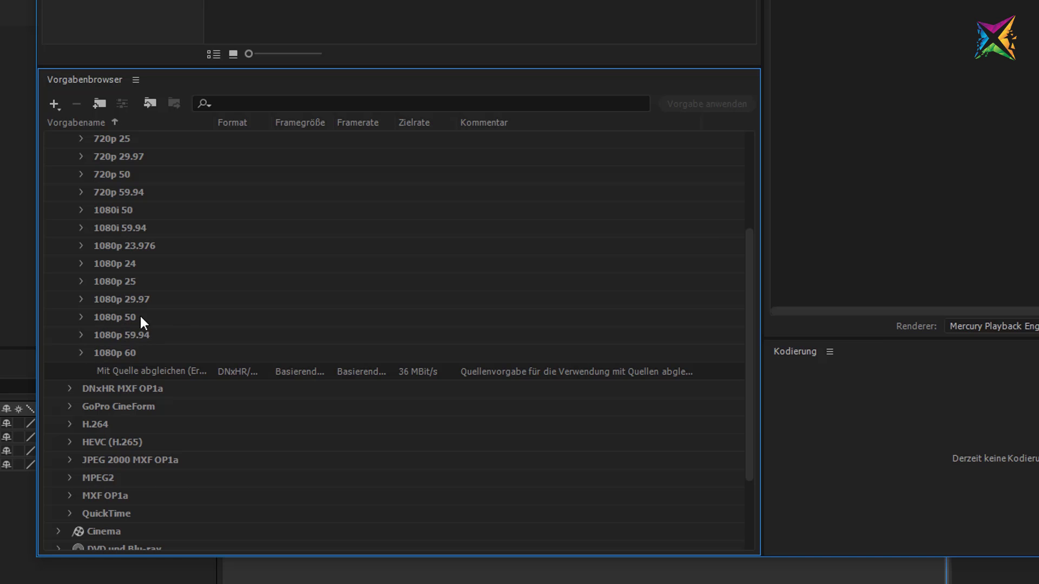
scroll(83, 352, up, 3)
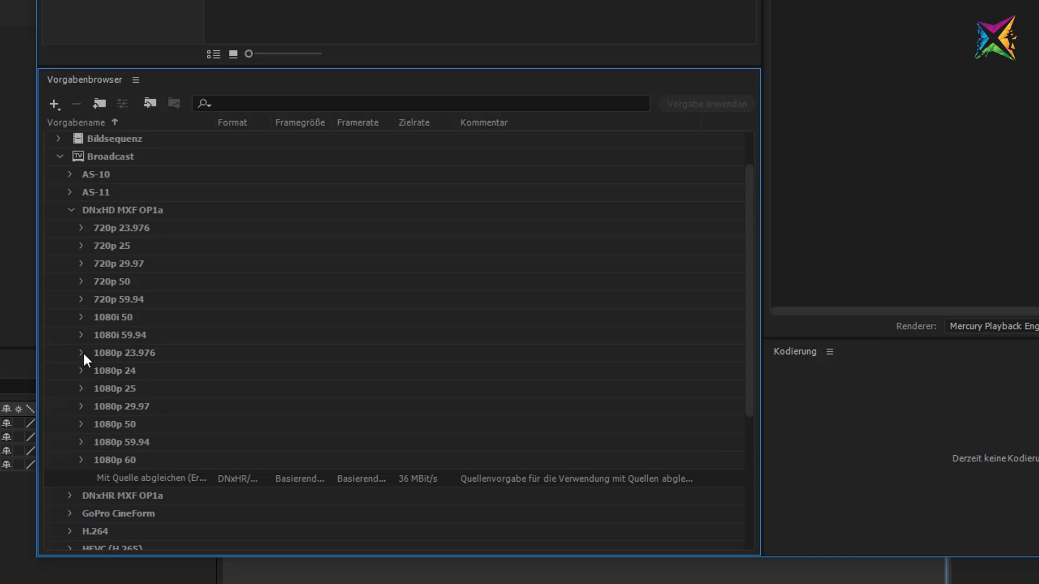
click(71, 211)
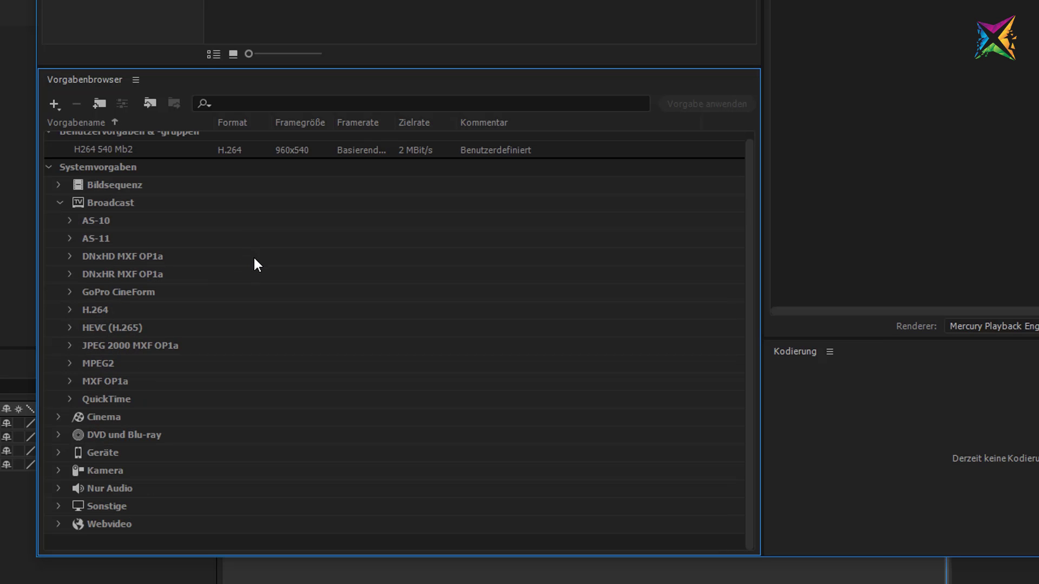
click(59, 203)
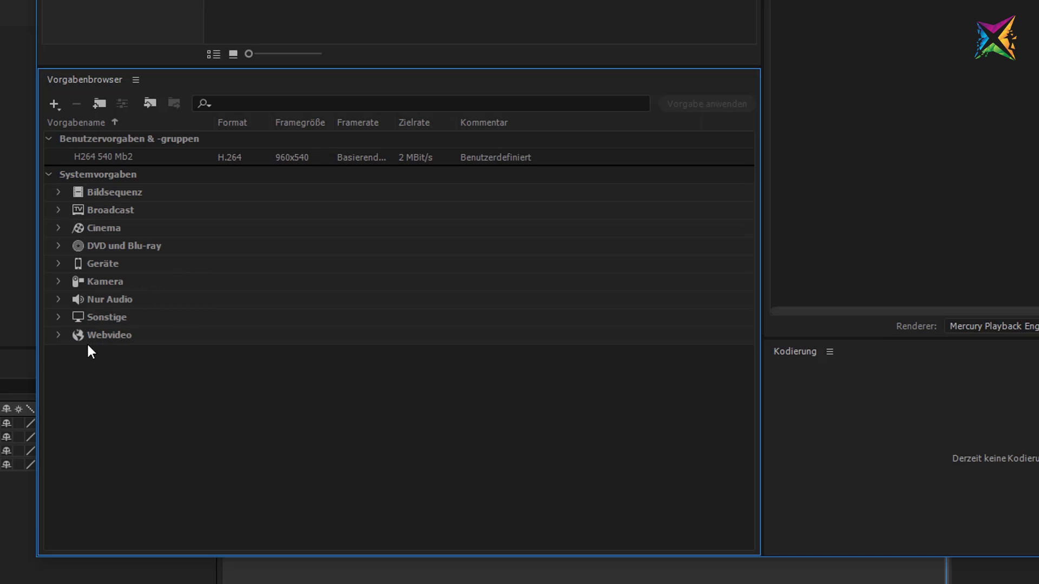
Apply the YouTube 1080p HD preset from the Webvideo presets to the queued MAIN composition
click(58, 335)
scroll(135, 343, down, 3)
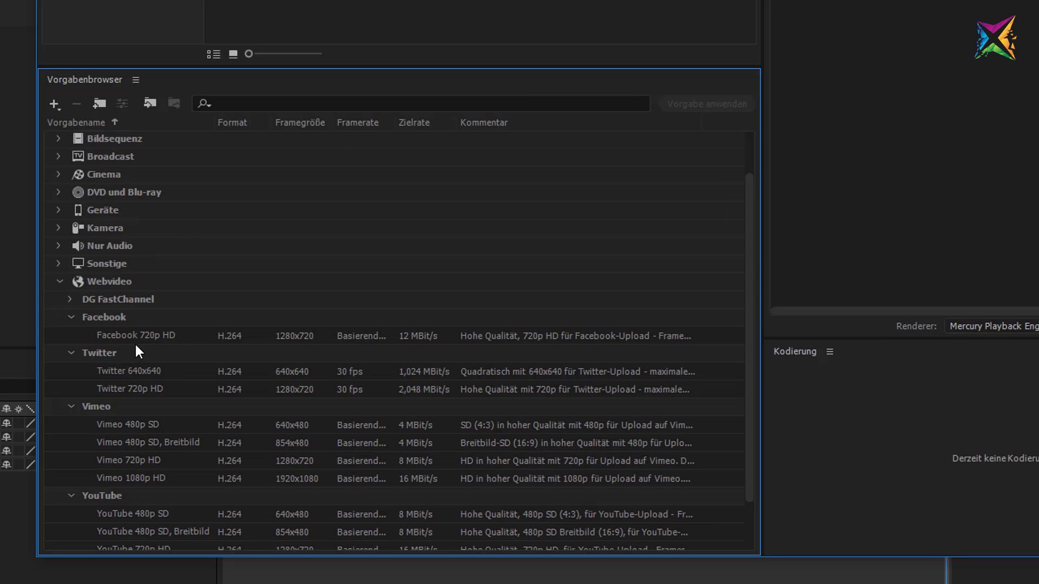
scroll(163, 319, down, 3)
scroll(151, 355, down, 1)
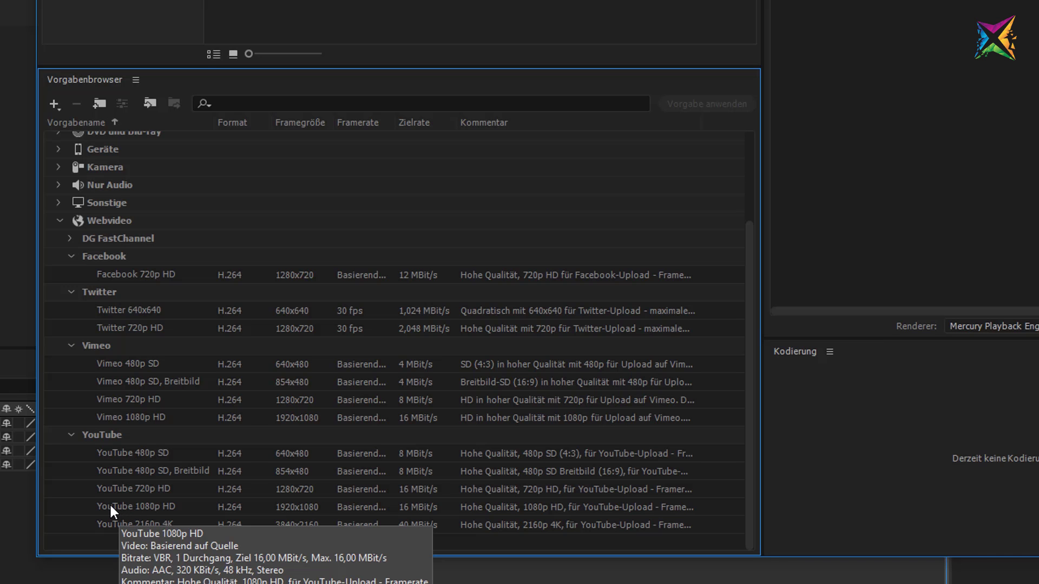
drag(109, 502, 738, 102)
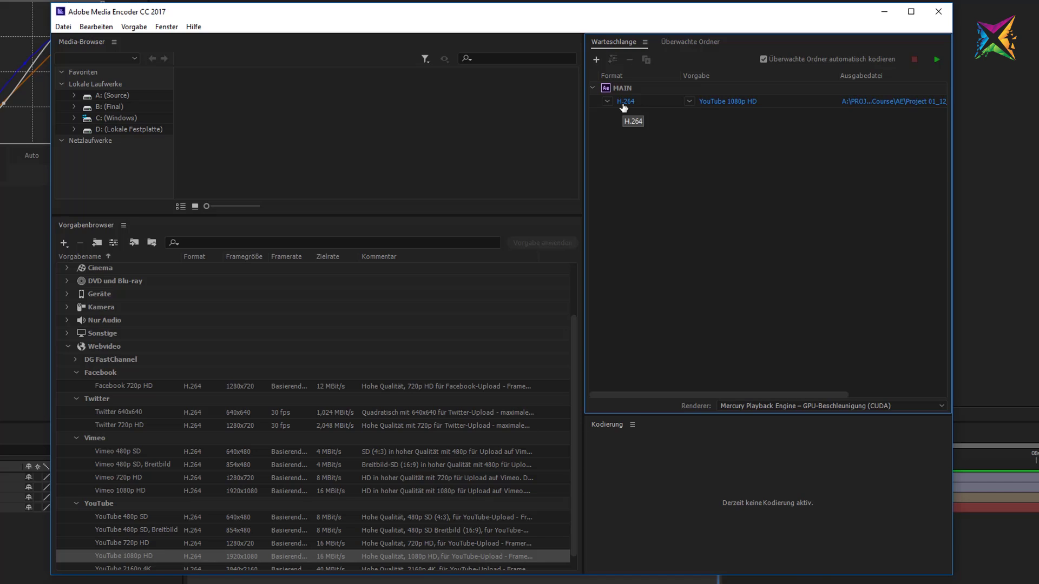
Set the YouTube output file to the existing Project 01 final.mp4 in the Project 01_12_AME folder, agreeing to replace it
click(867, 102)
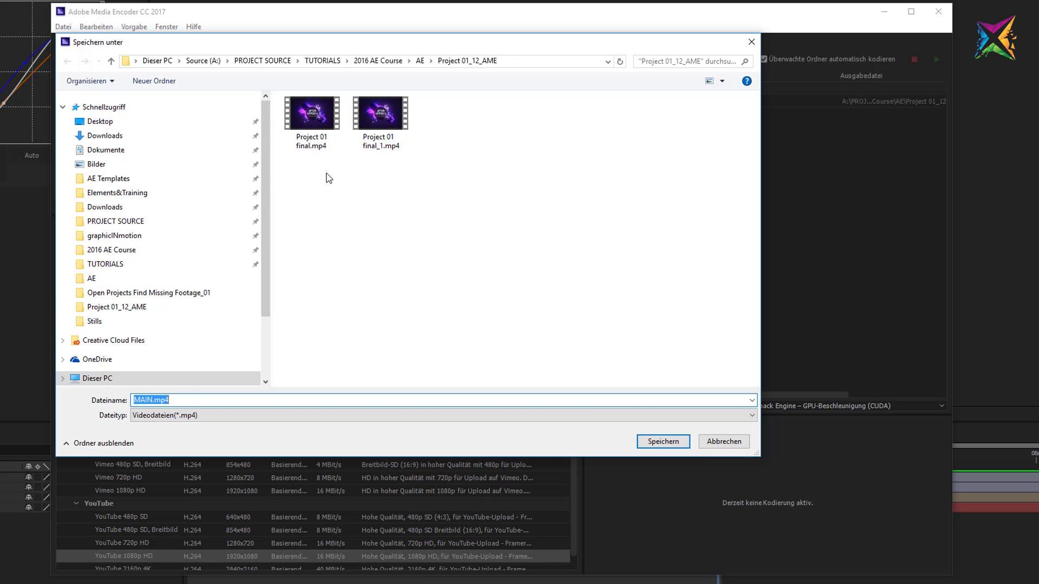
click(313, 118)
click(657, 442)
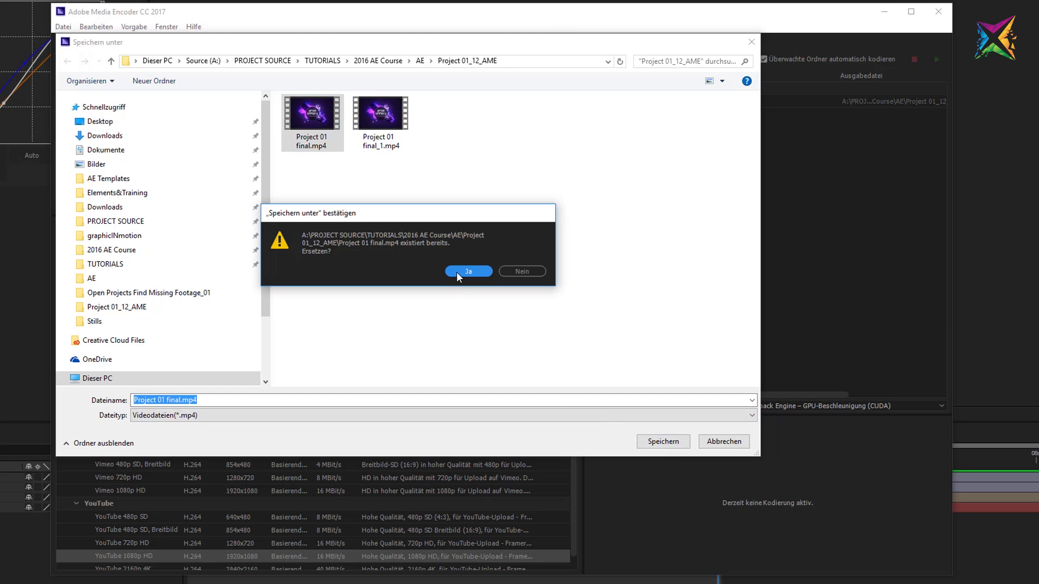
click(457, 272)
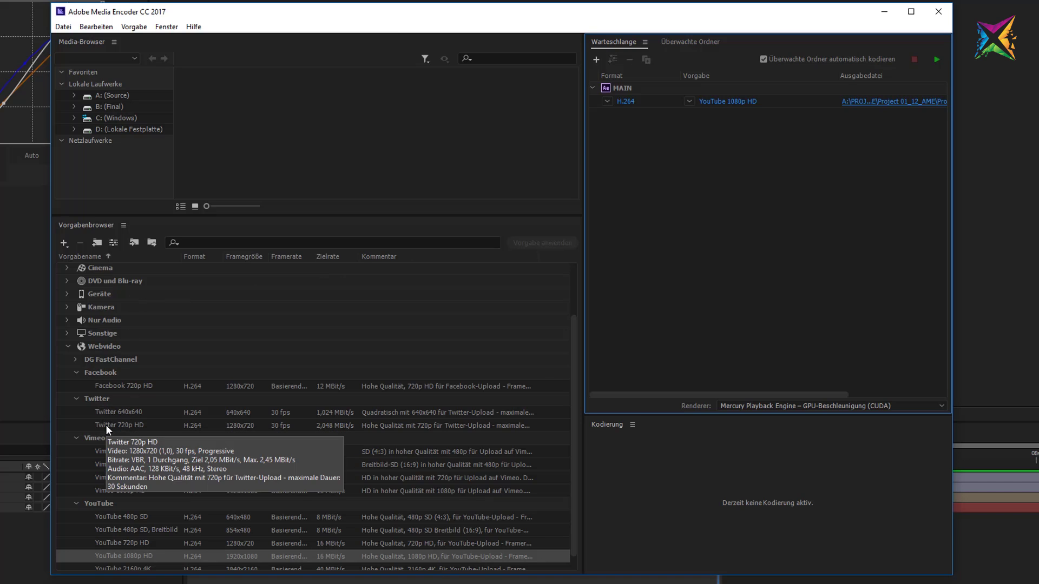
Apply the Twitter 720p HD preset to the queued MAIN composition and output it to Project 01 final_1.mp4, agreeing to replace the existing file
drag(105, 424, 628, 125)
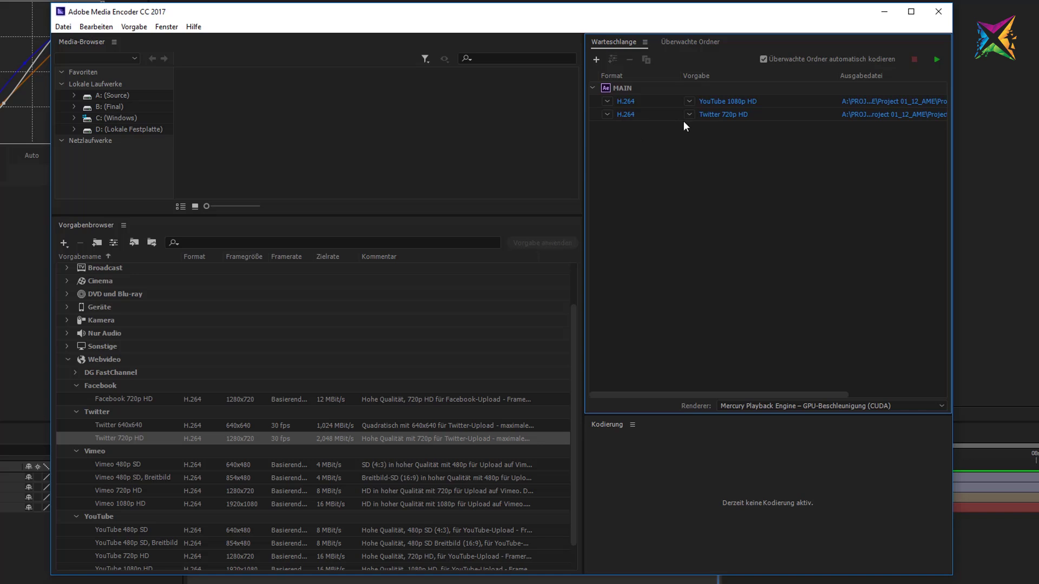
click(882, 120)
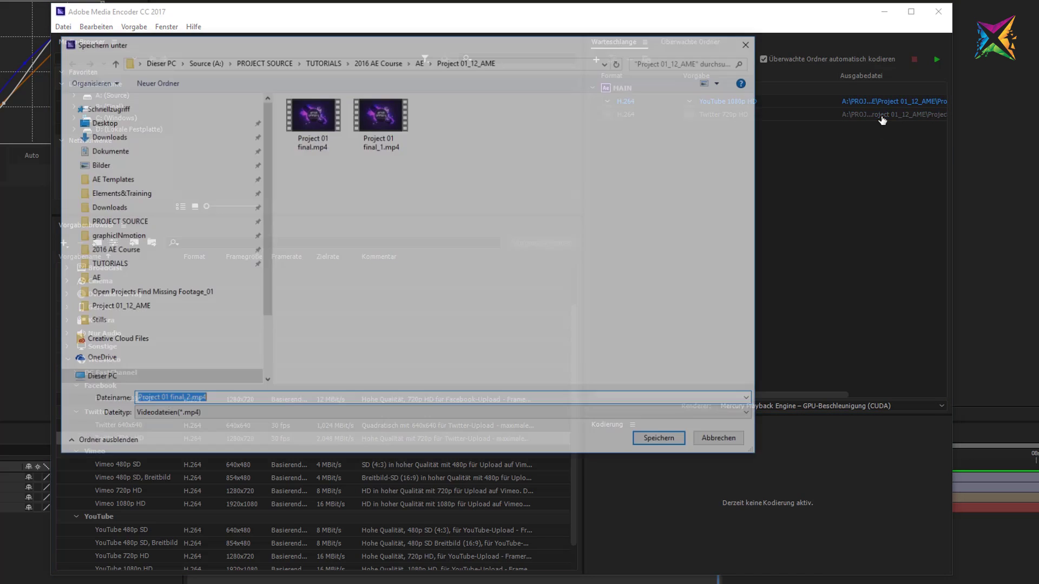
click(381, 117)
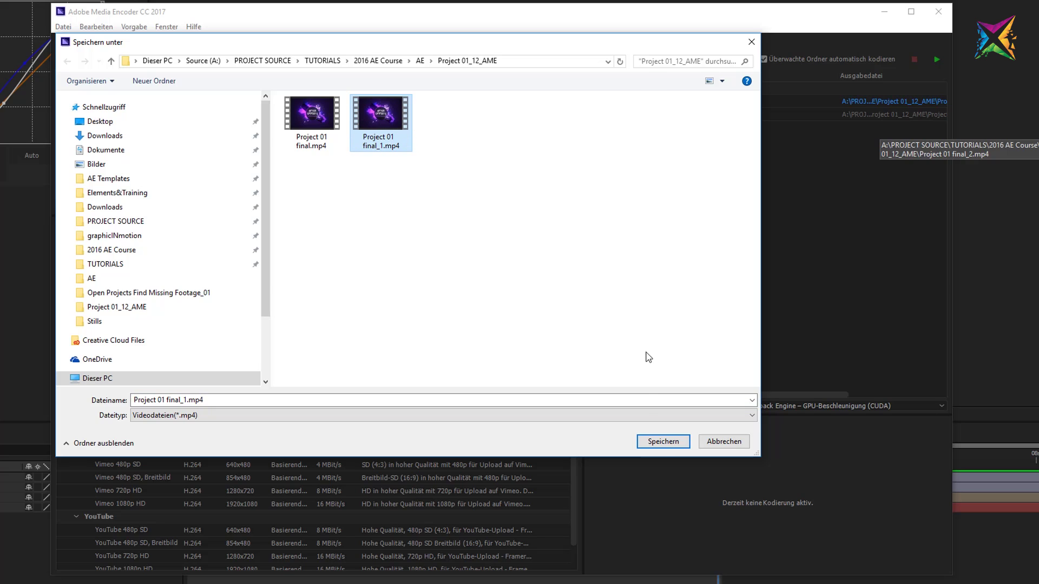
click(661, 443)
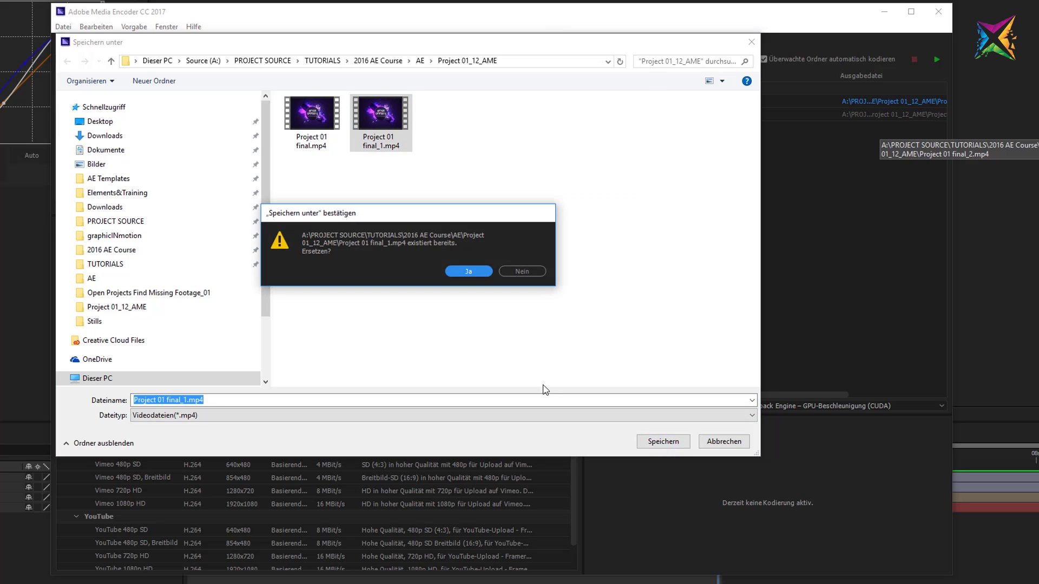
click(469, 271)
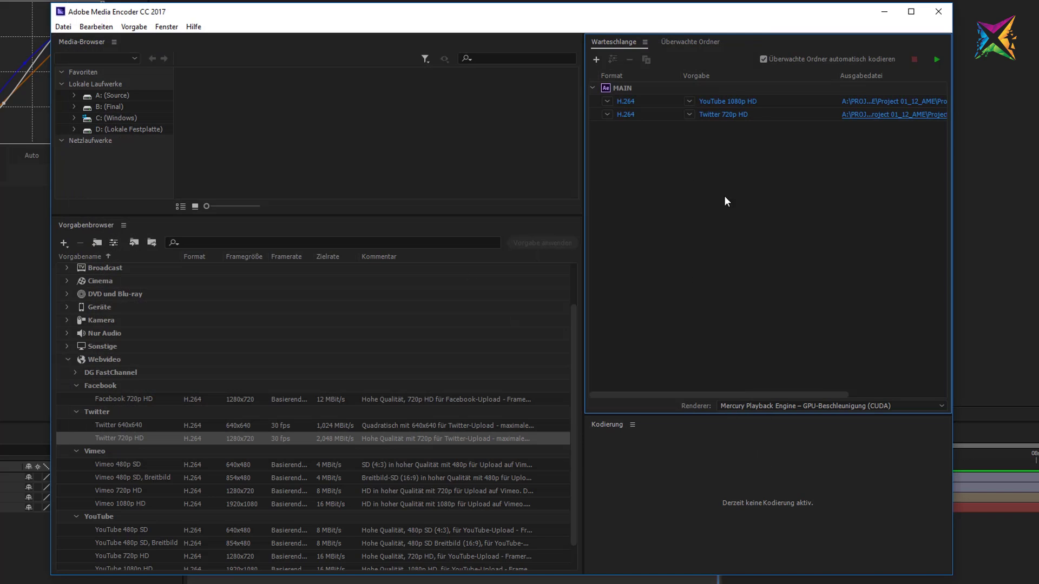
Start encoding the queue, and add a further output with the YouTube 720p HD preset to the MAIN composition
click(936, 60)
scroll(129, 517, down, 1)
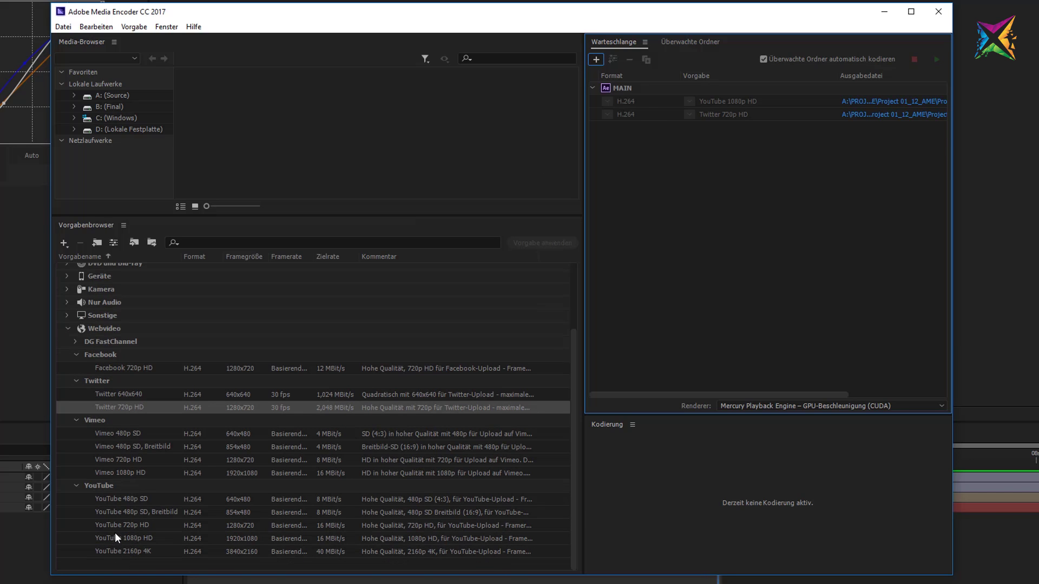
click(118, 525)
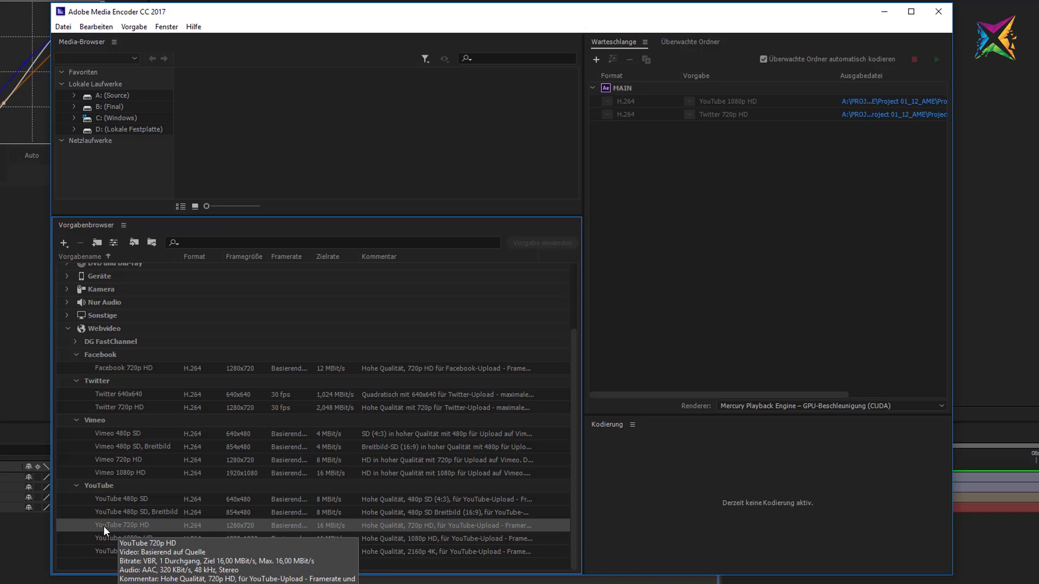
drag(103, 526, 619, 106)
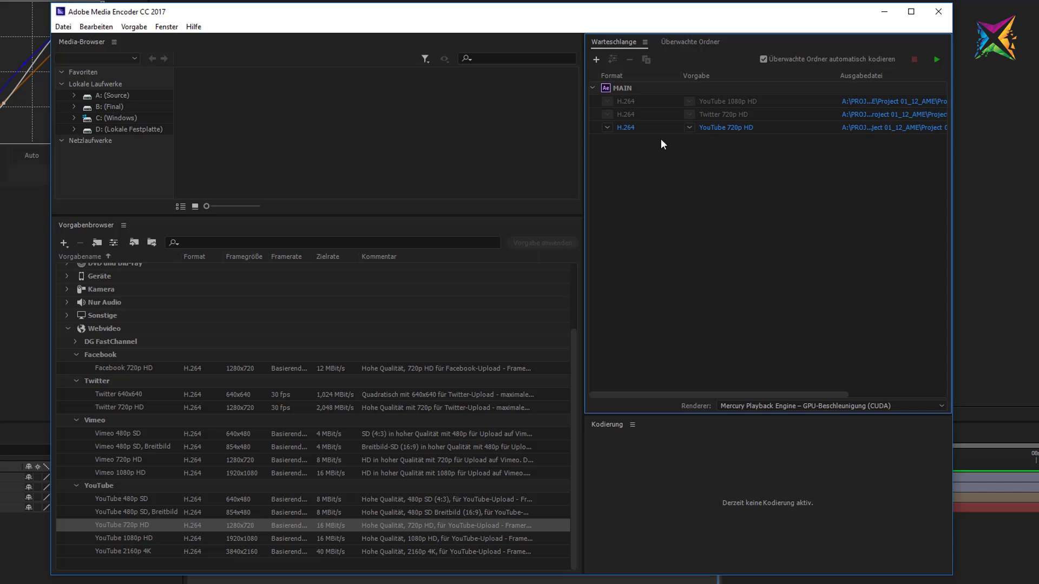
Examine the formats and H.264 presets offered for the queued YouTube 720p HD output
click(608, 128)
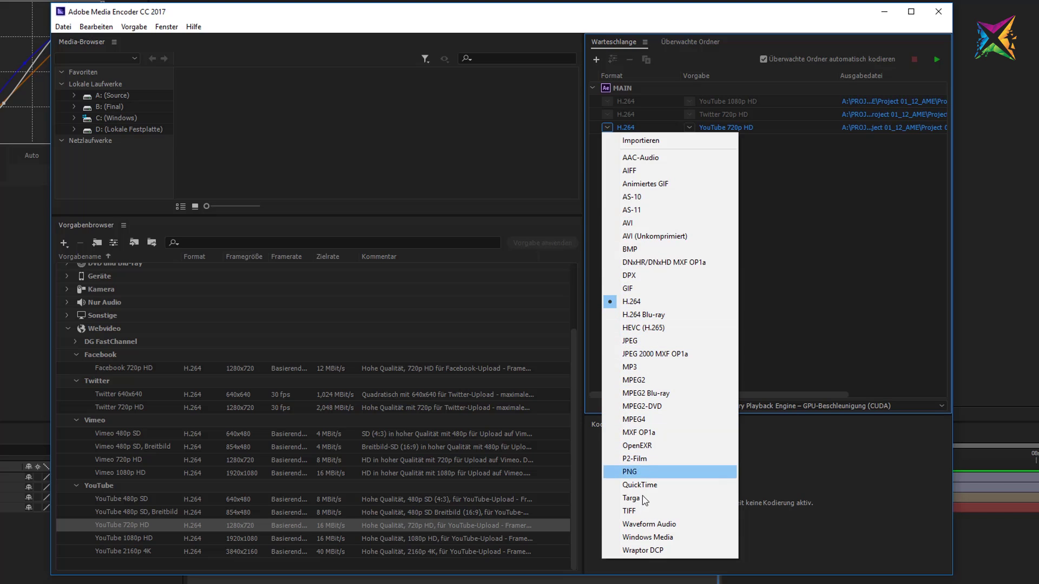
click(691, 133)
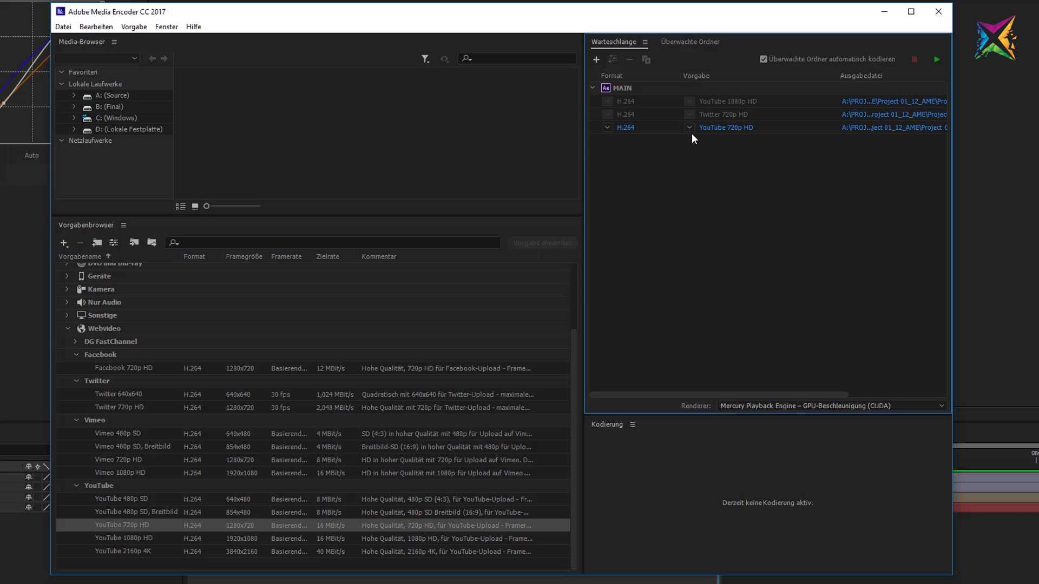
click(688, 127)
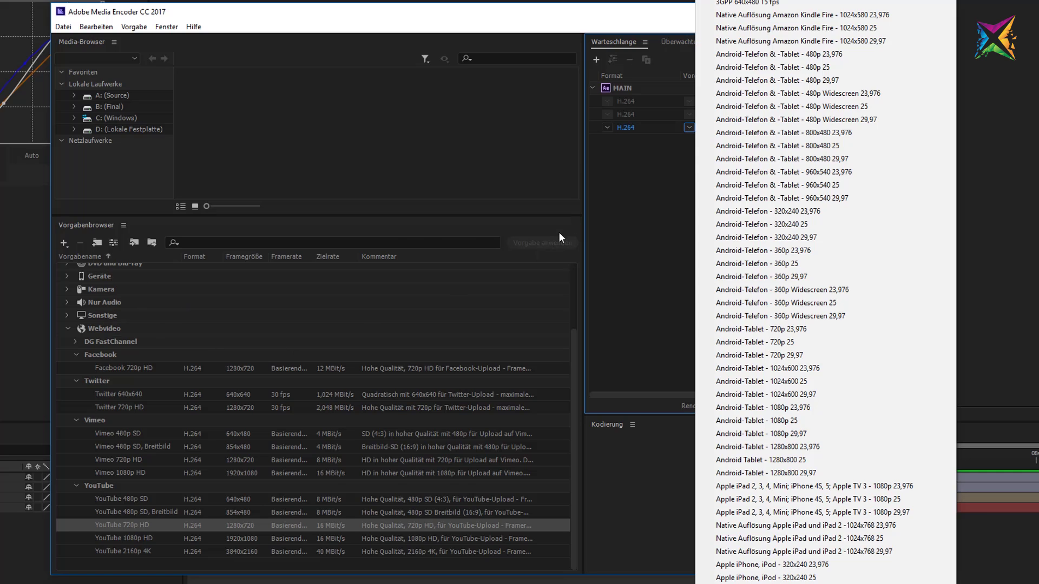
click(637, 202)
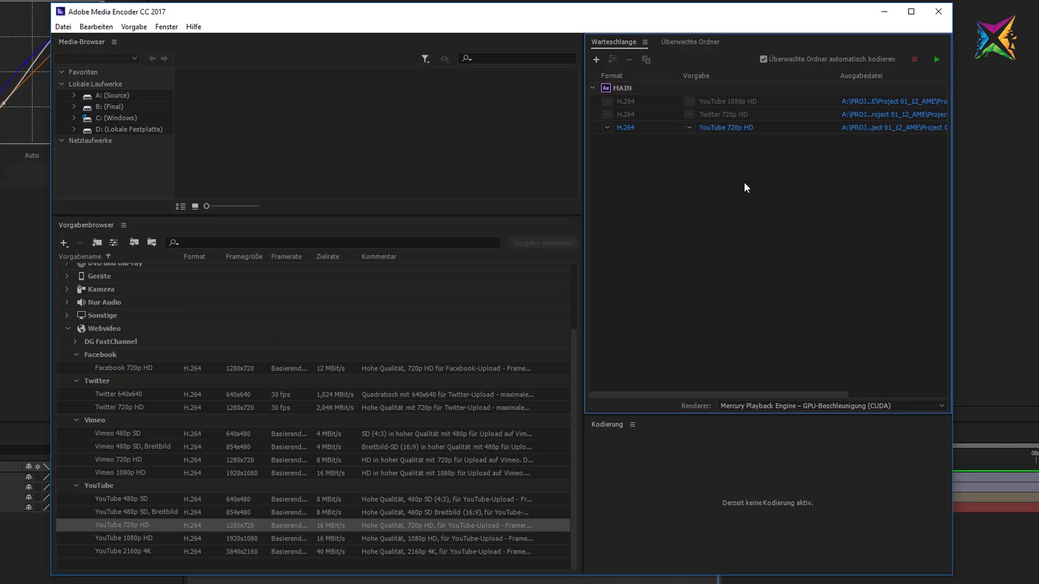
Open the YouTube 720p HD output's export settings, scrub through the preview and set the export range to Arbeitsbereich
mouse_move(729, 130)
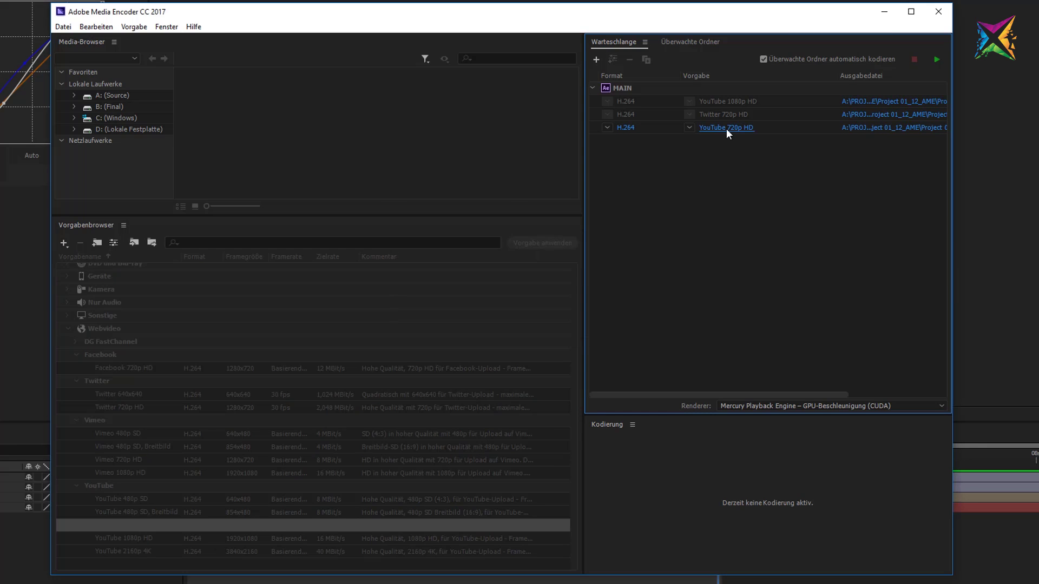
click(726, 128)
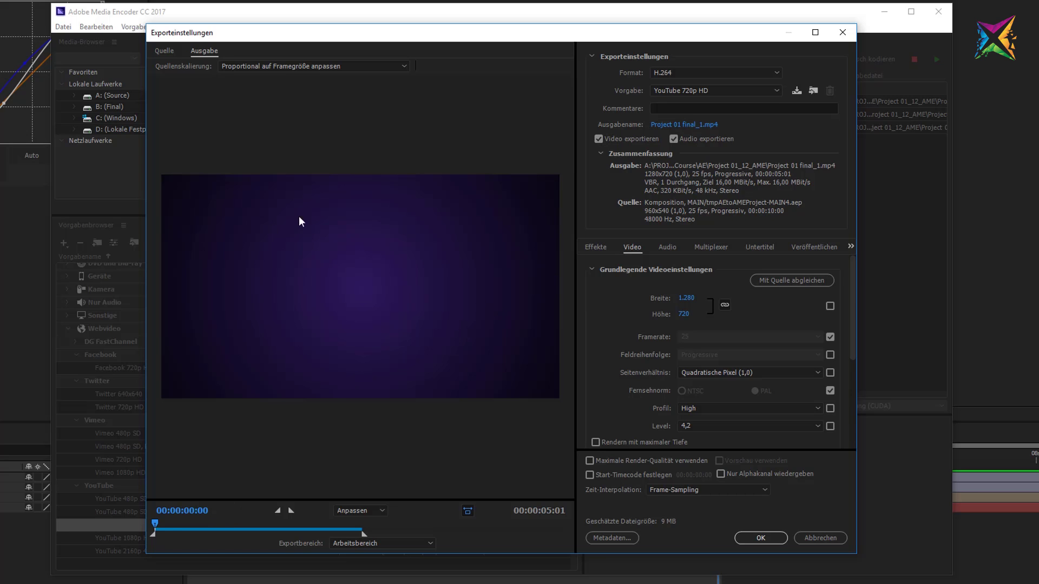
drag(156, 521, 329, 540)
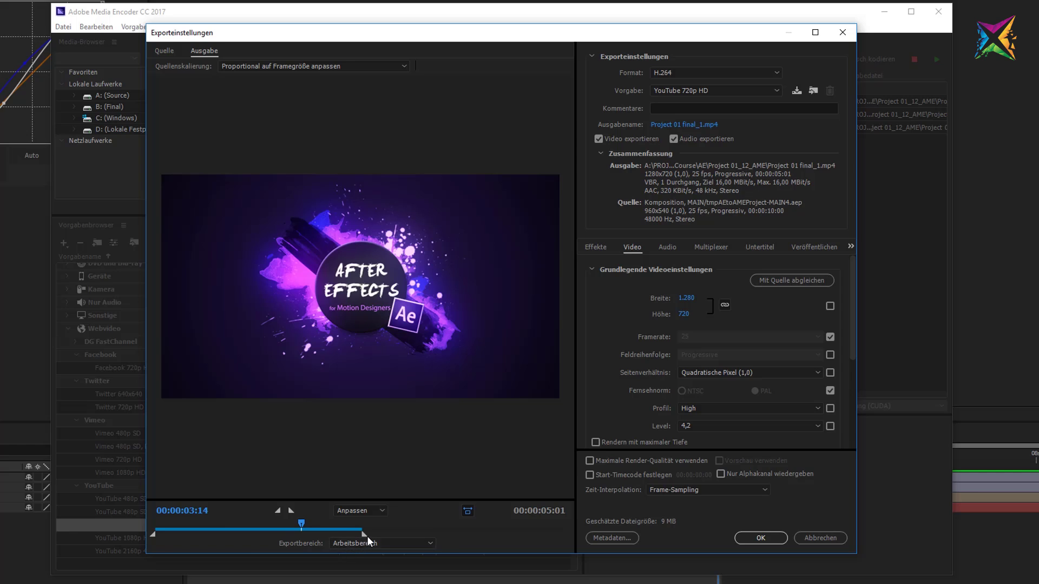
click(368, 538)
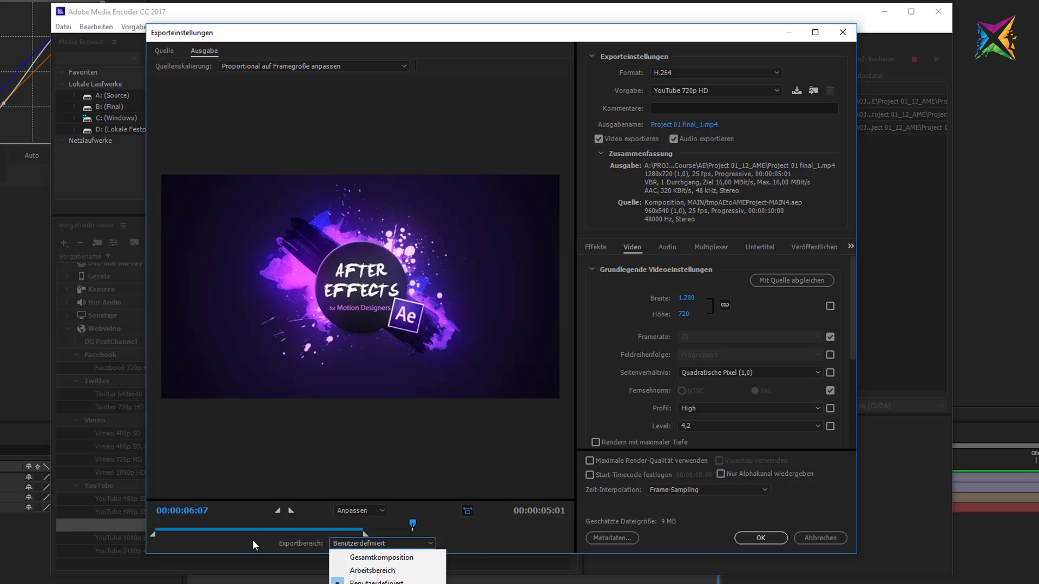
click(370, 572)
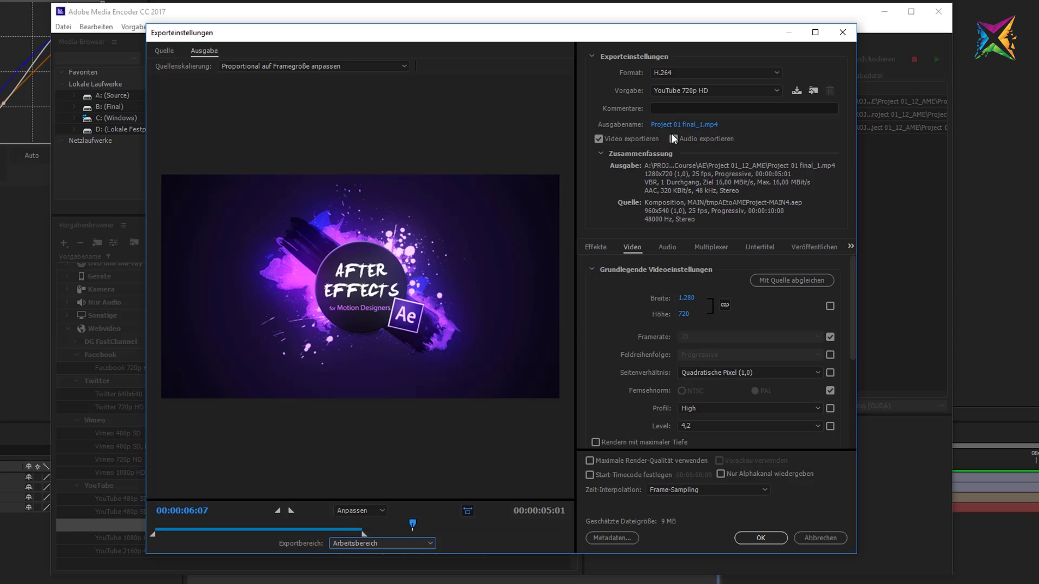
Examine the format choices, preset choices and output file location in the export settings
click(776, 75)
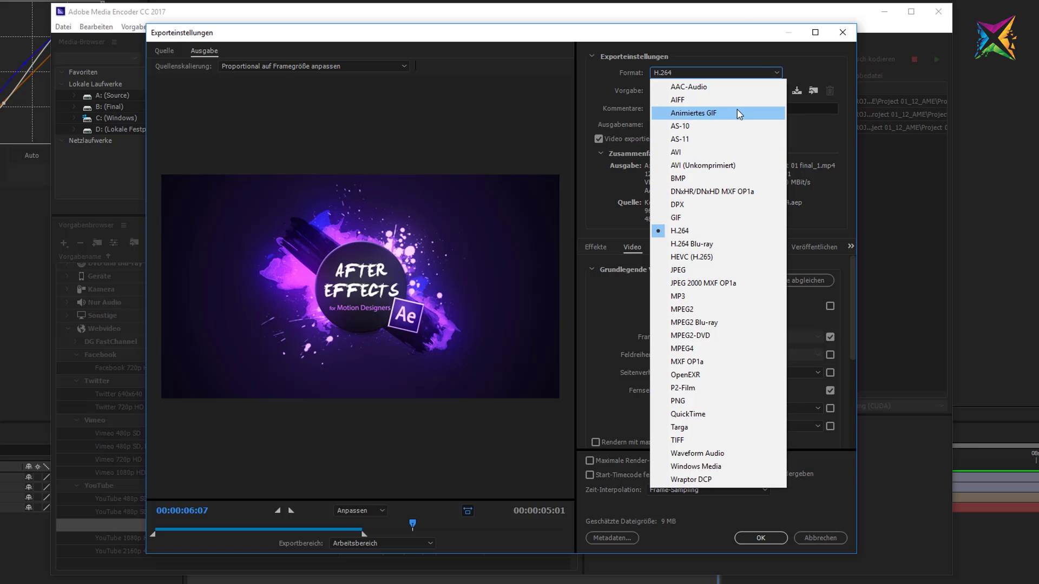
click(599, 89)
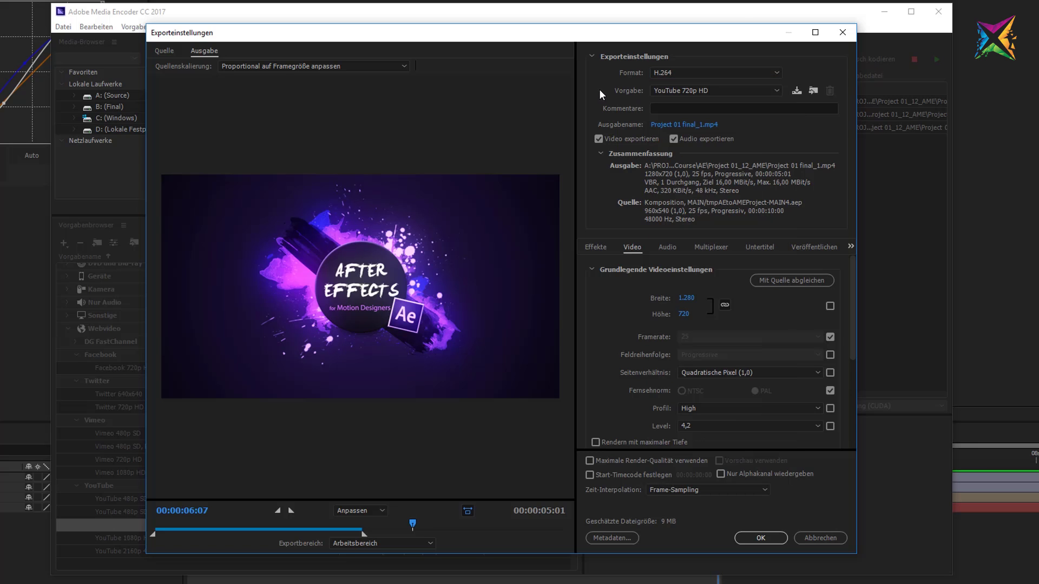
click(772, 91)
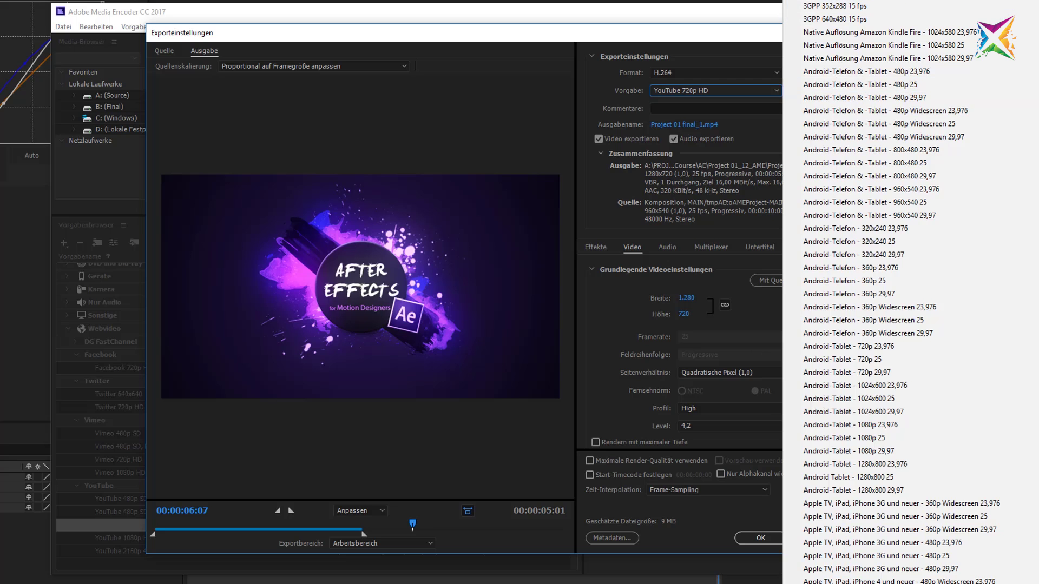
click(613, 90)
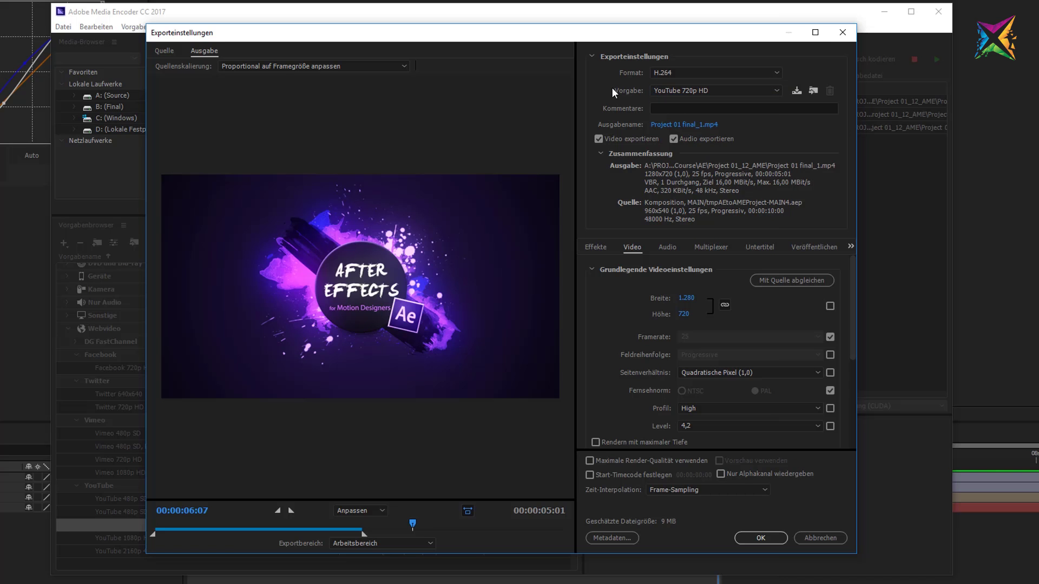
click(684, 125)
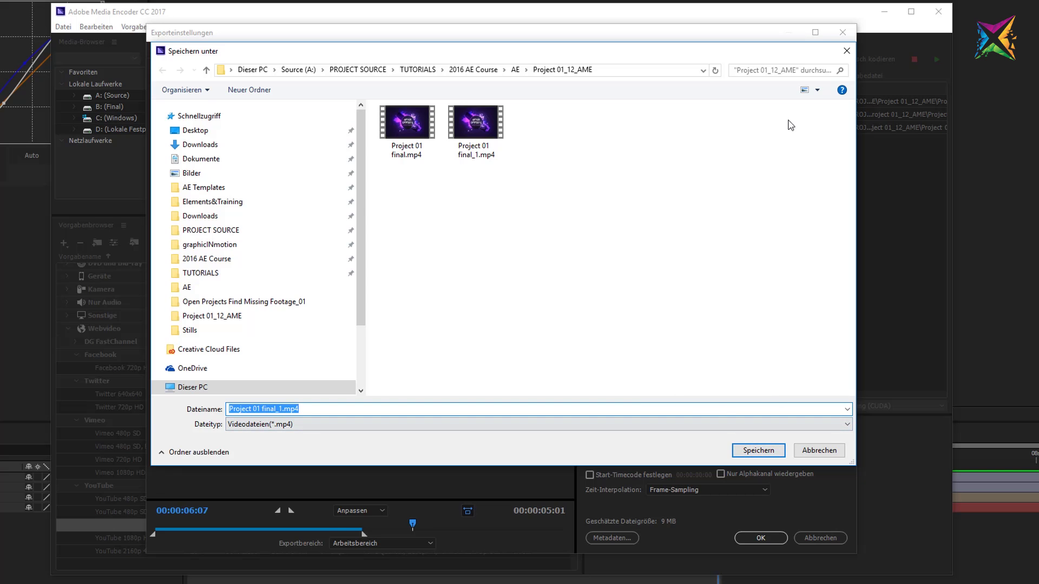
click(847, 52)
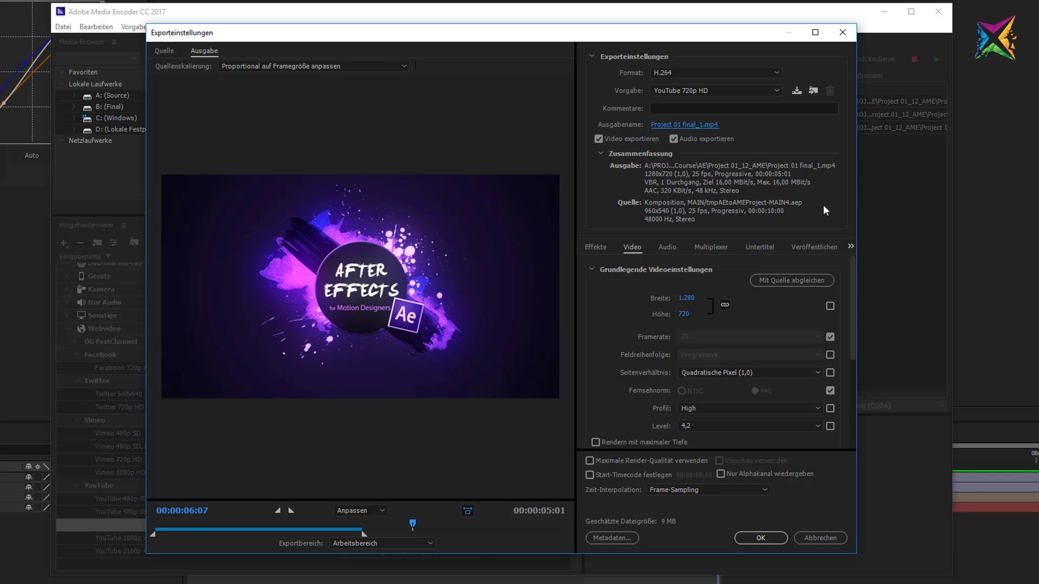
Look through the Audio, Multiplexer, Untertitel and Video export settings, including the bitrate options
click(665, 248)
click(710, 247)
click(750, 248)
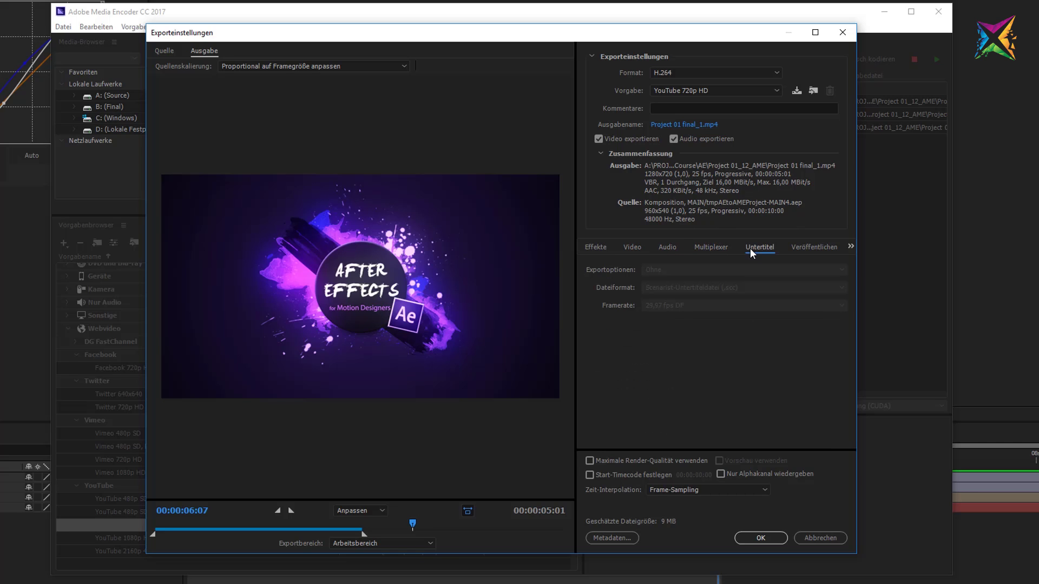
click(633, 246)
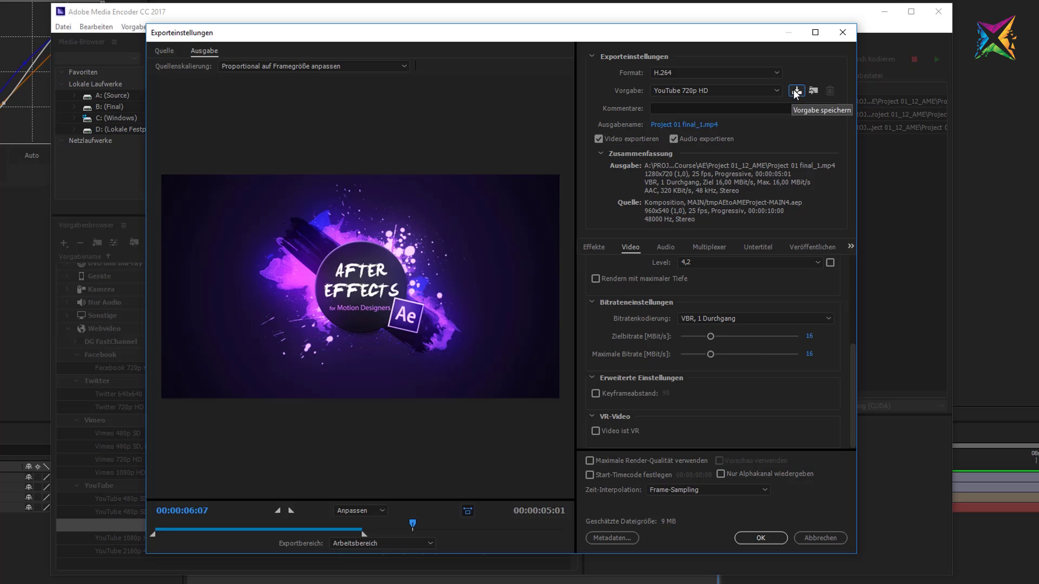
Try to delete the YouTube 720p HD preset from the export settings
click(829, 91)
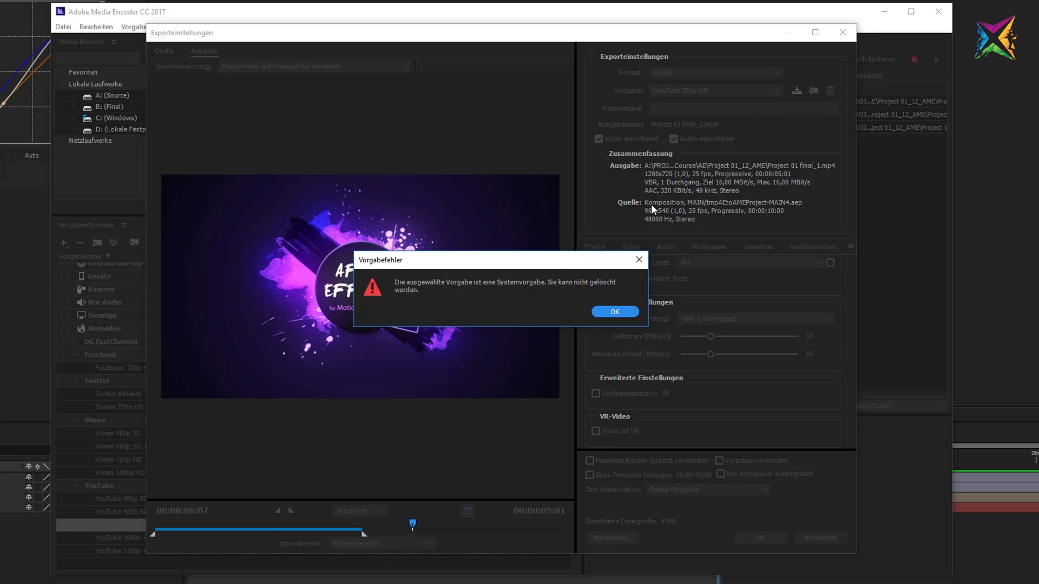
click(631, 310)
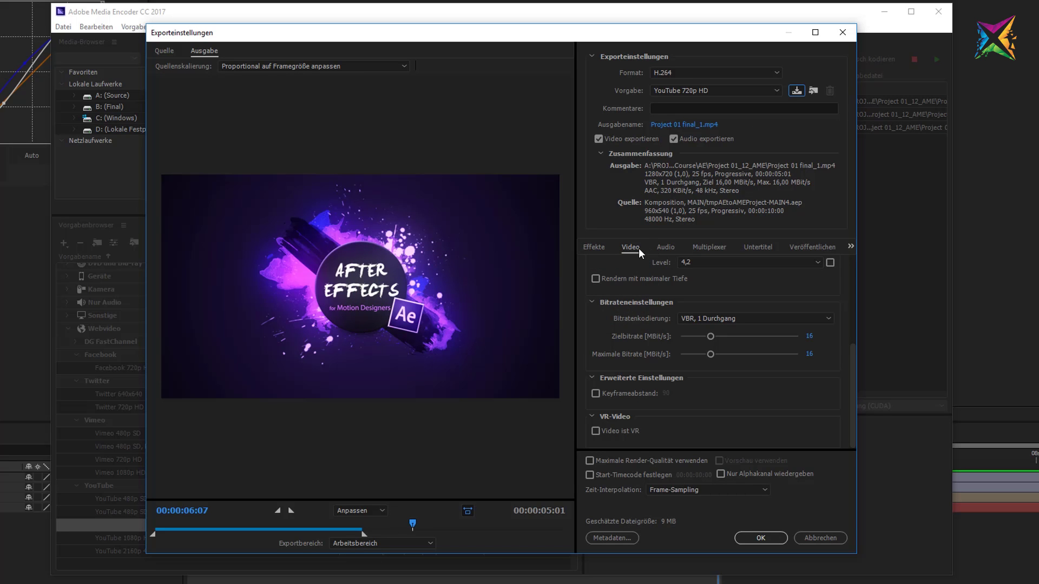
Try a frame width of 1400 and saving it as a custom preset, discarding the preset and the changed export settings
scroll(672, 285, up, 5)
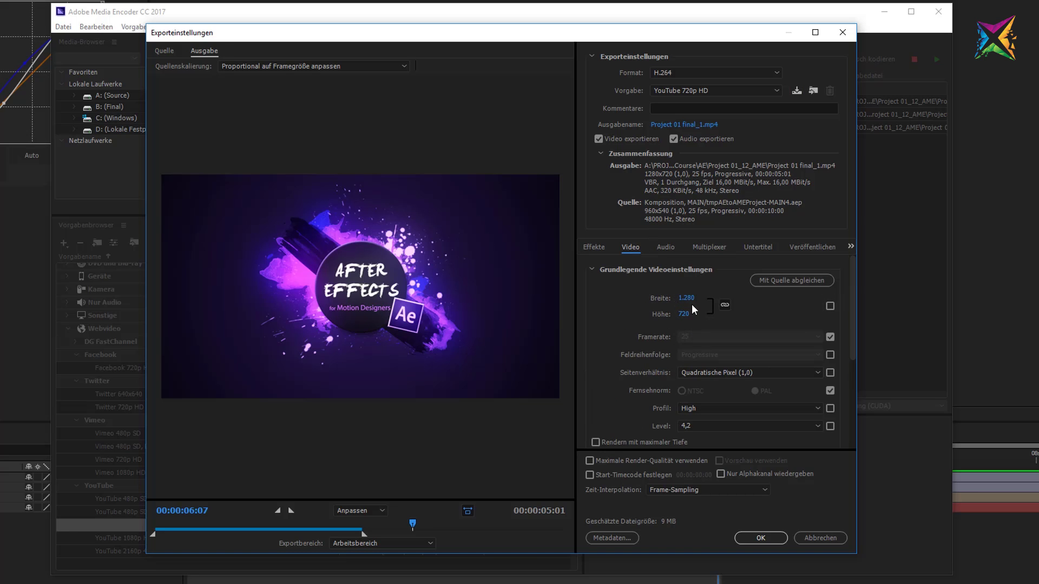
click(686, 298)
key(Return)
click(796, 91)
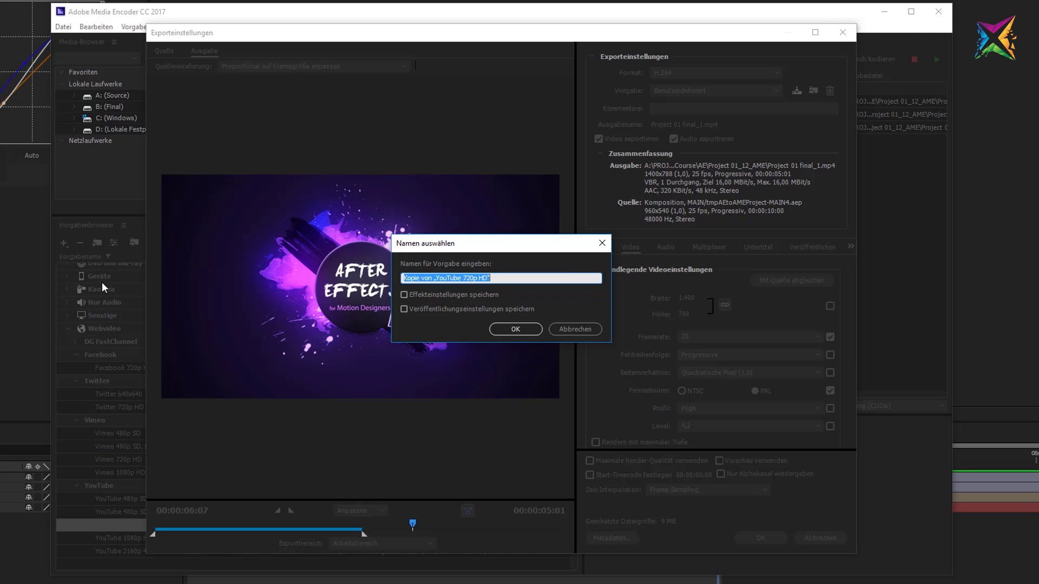
click(579, 330)
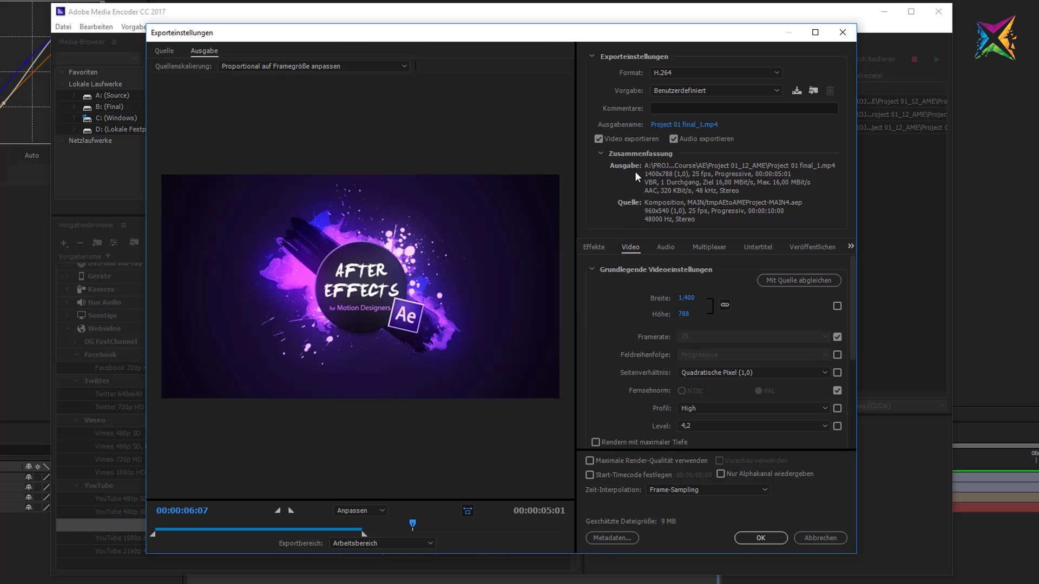
click(820, 539)
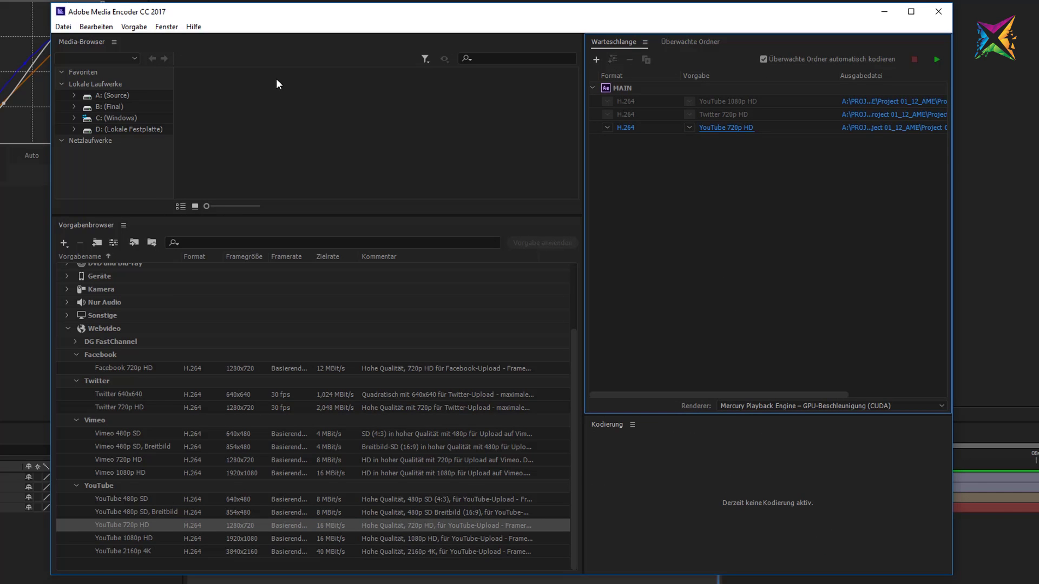
Close Media Encoder, return to the MAIN composition in After Effects and add it to the render queue
click(939, 11)
click(342, 225)
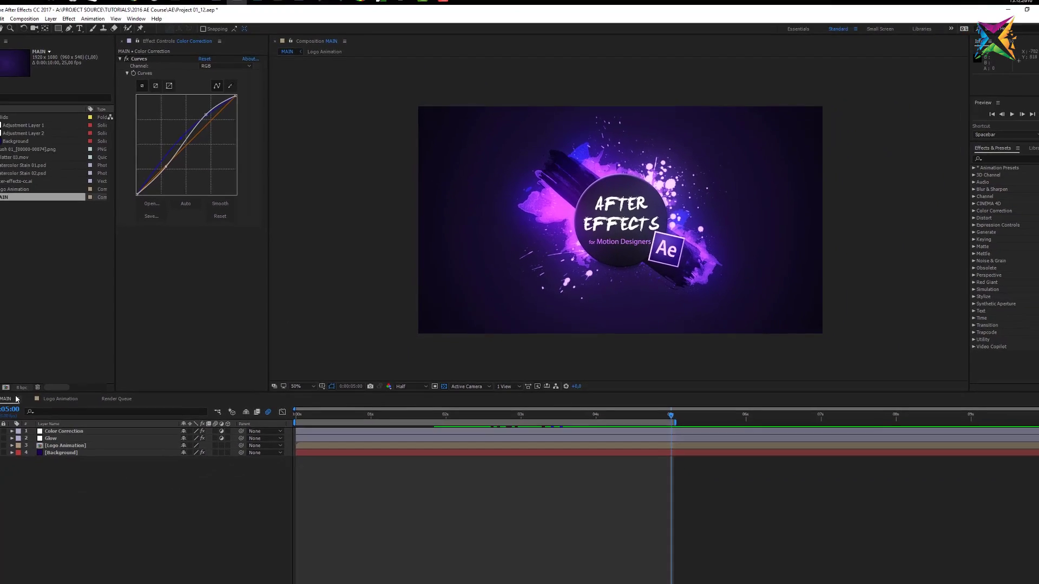
click(29, 398)
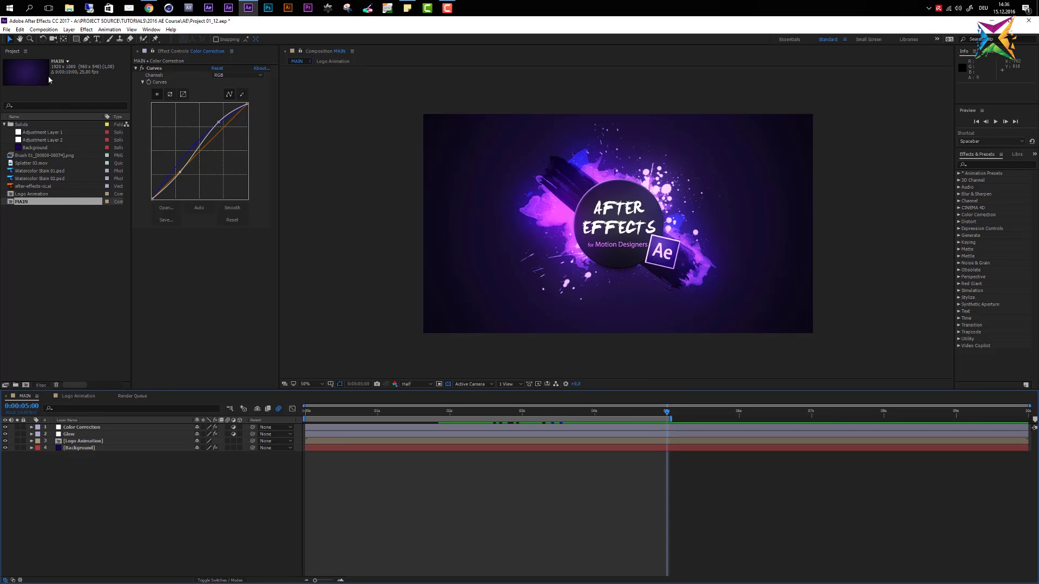
click(40, 30)
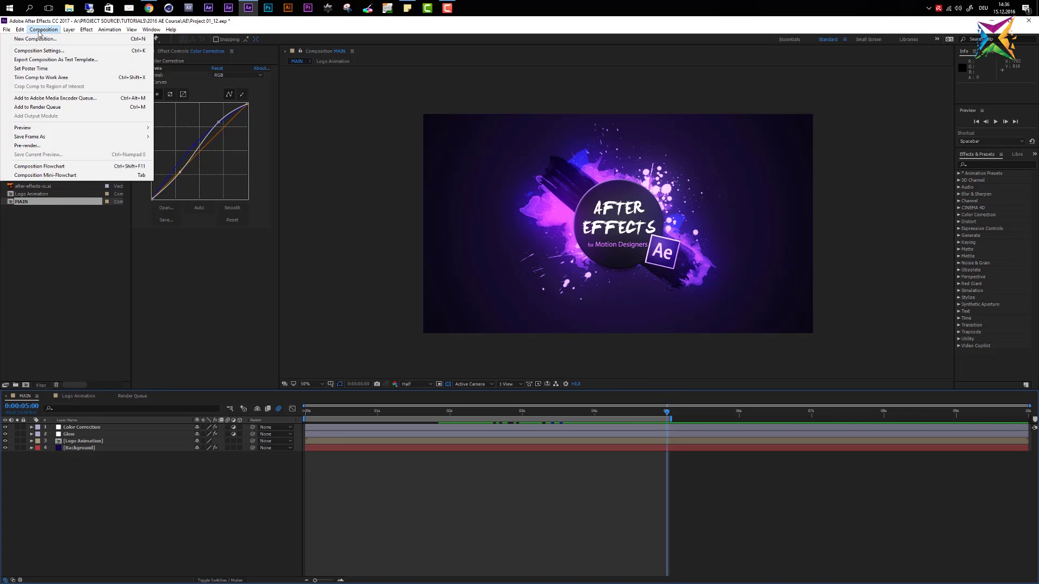
click(60, 107)
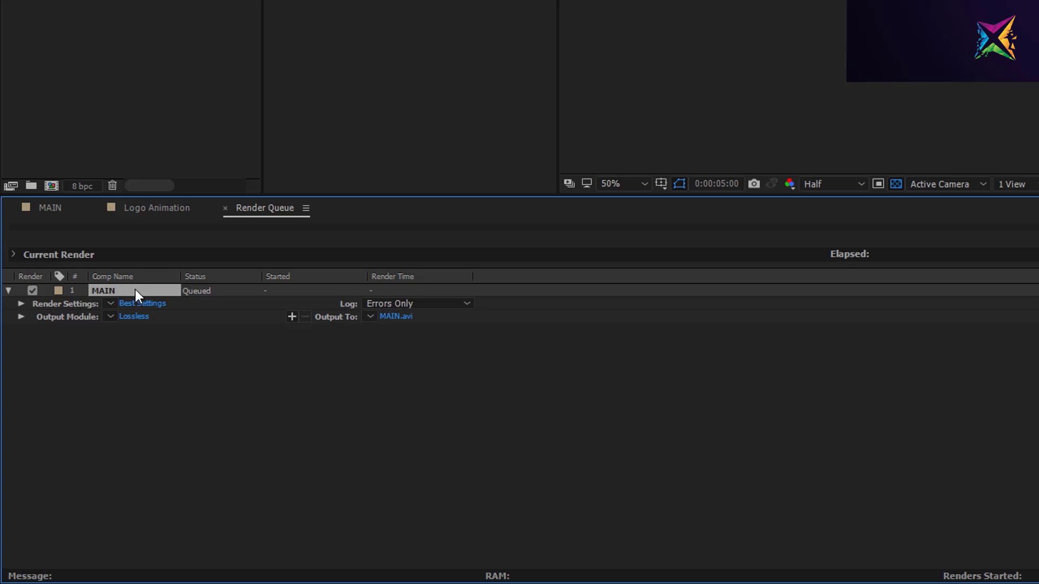
Look through the render settings templates available for the queued MAIN composition
click(41, 304)
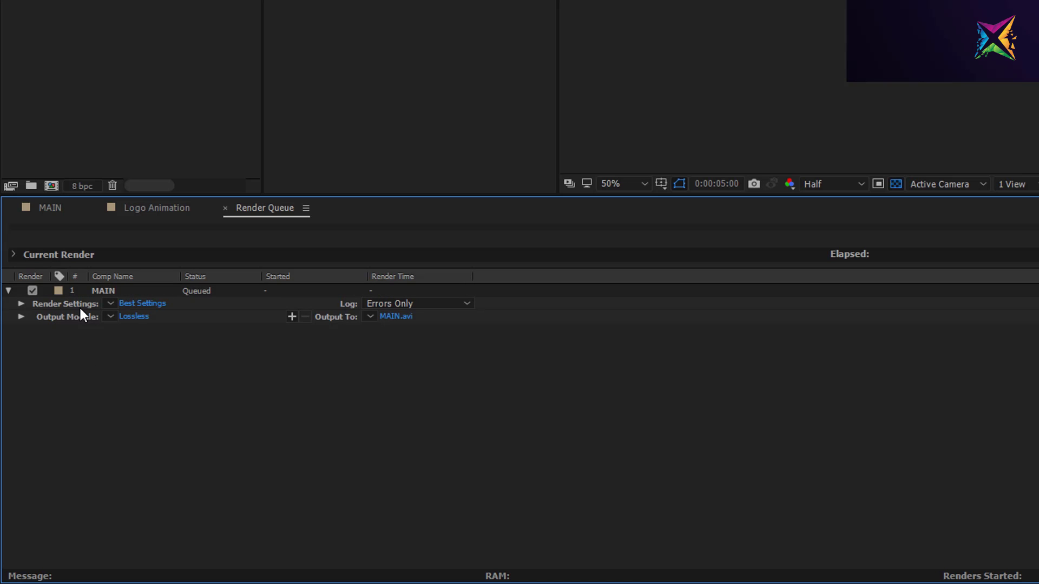
click(111, 304)
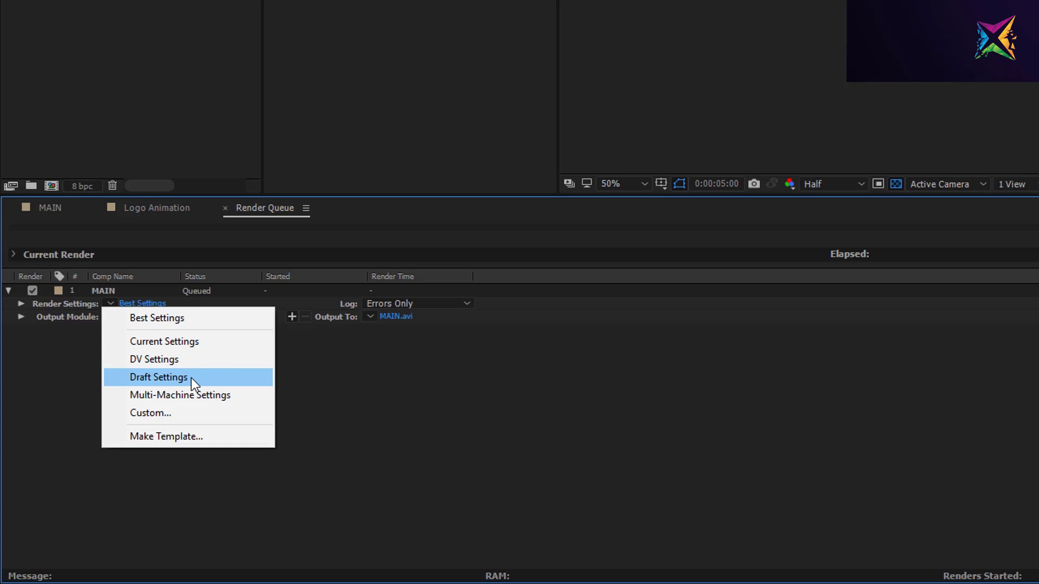
click(64, 364)
Open MAIN's render settings and examine the Quality, Resolution and Disk Cache choices, keeping Best, Full and Read Only
click(145, 303)
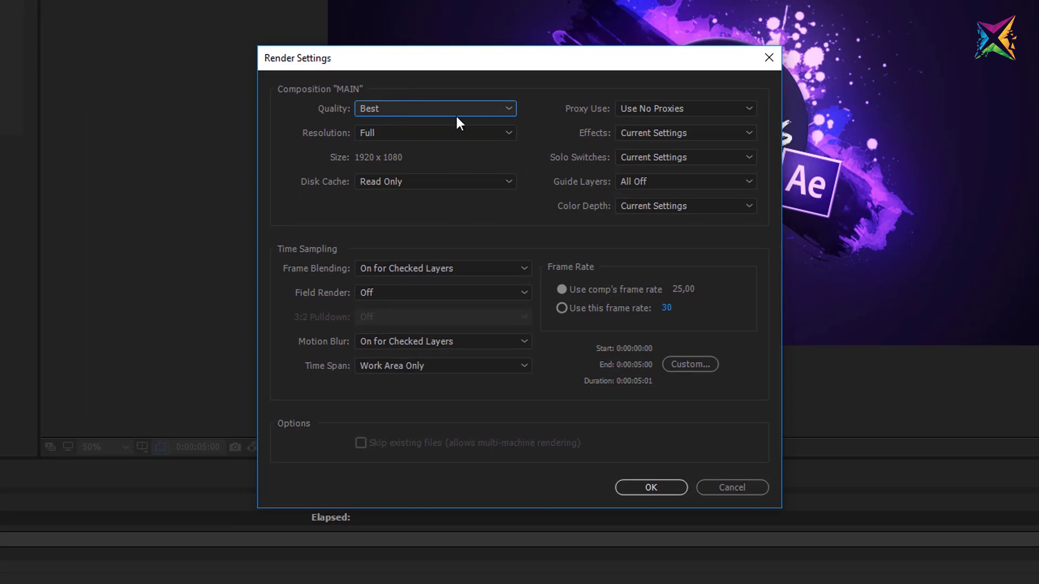
click(416, 108)
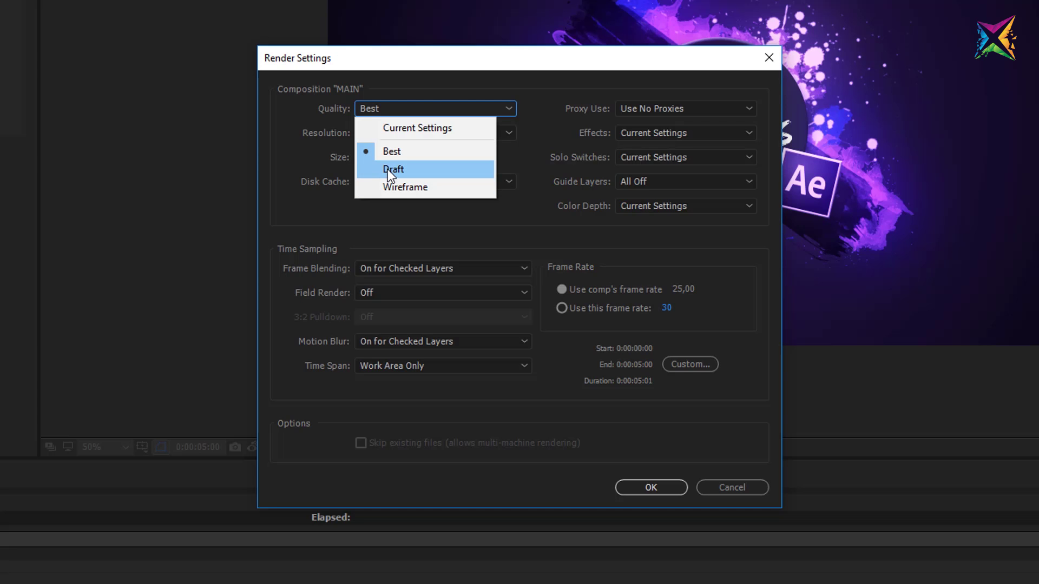
click(420, 153)
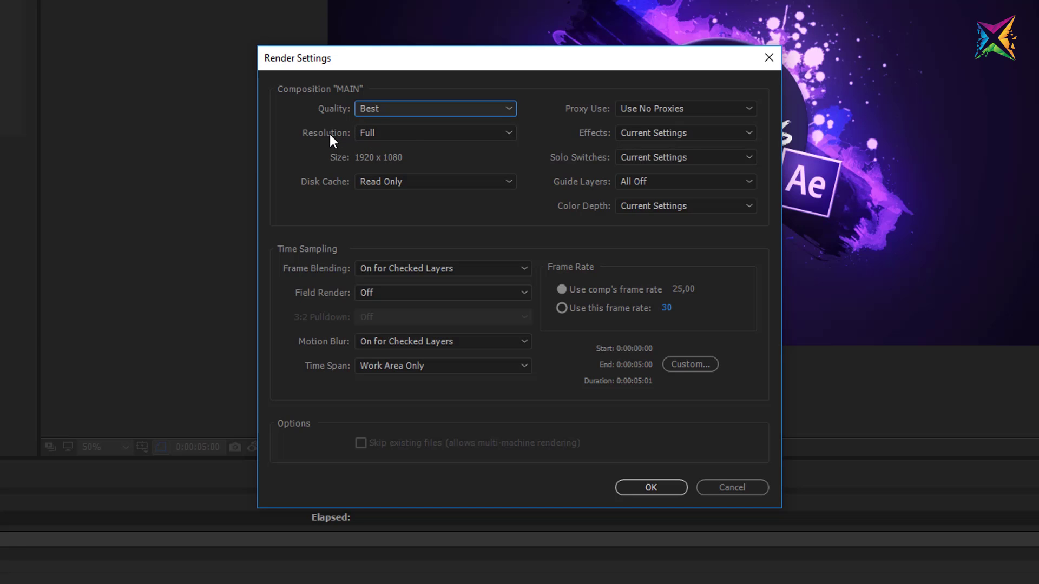
click(414, 134)
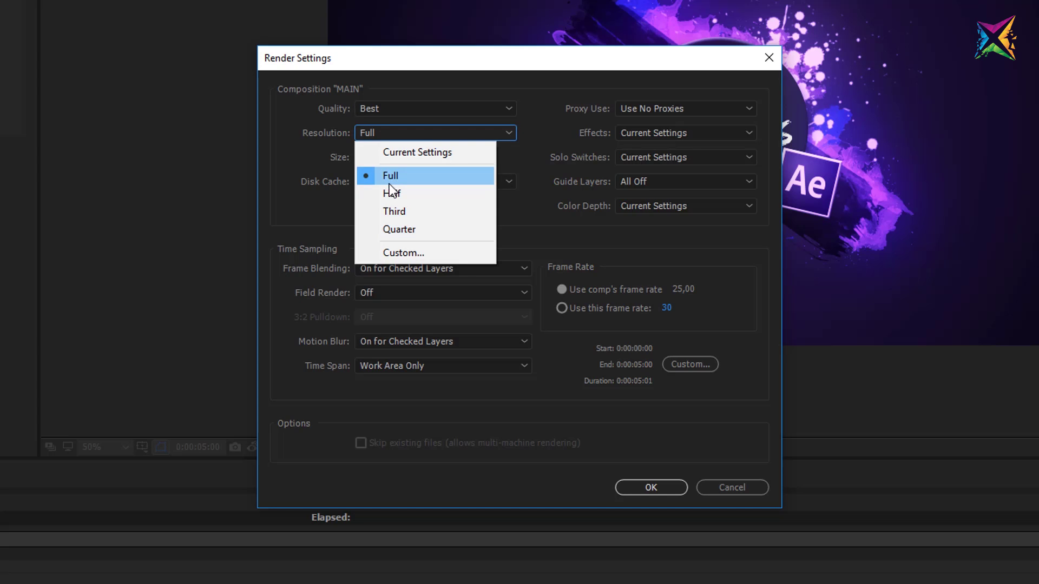
click(412, 176)
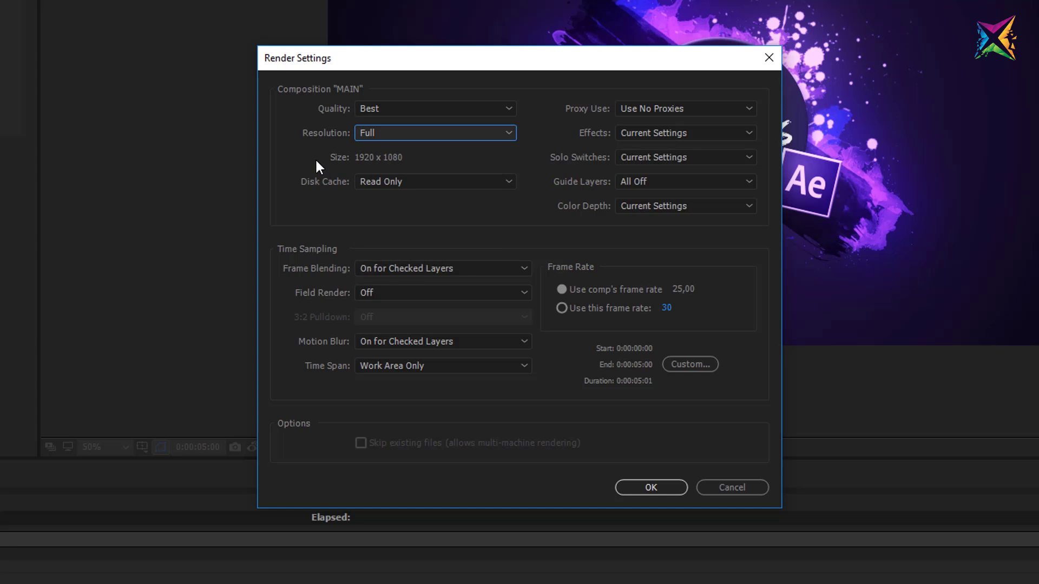
click(433, 183)
click(302, 192)
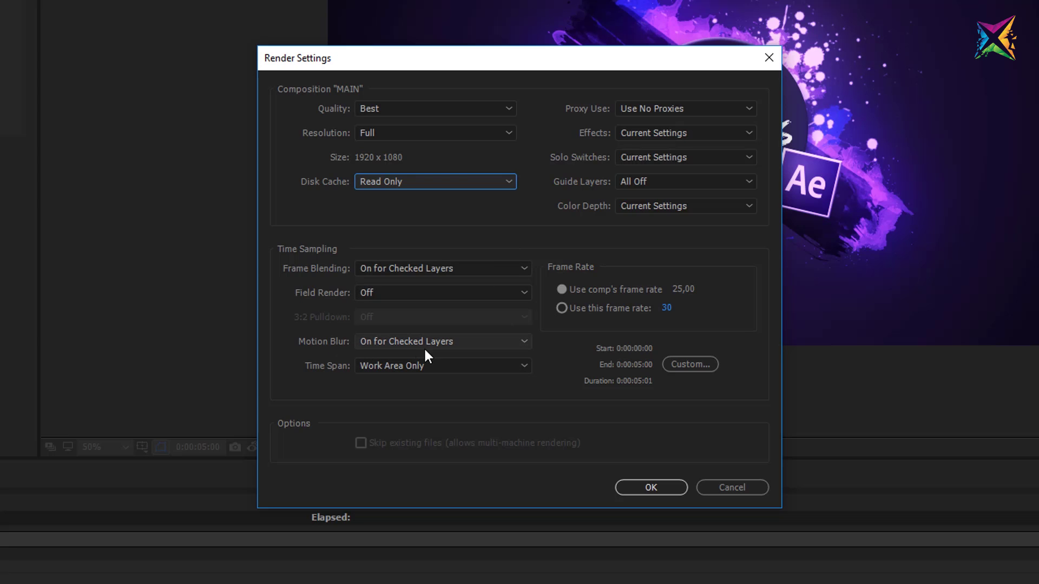
Try test-render settings with Draft quality, Half resolution and motion blur set to Off for All Layers
click(389, 107)
click(398, 169)
click(392, 133)
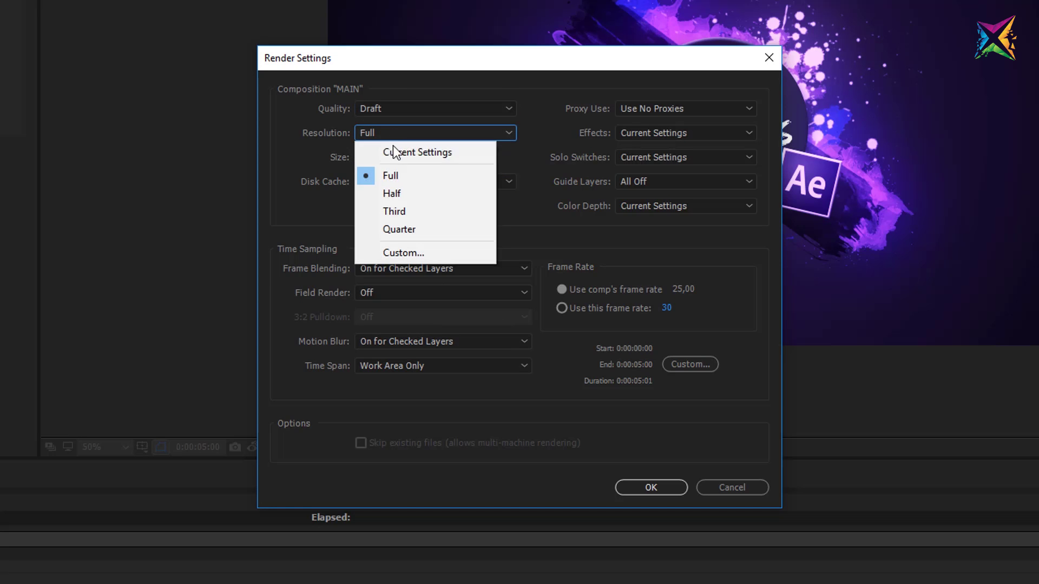
click(405, 193)
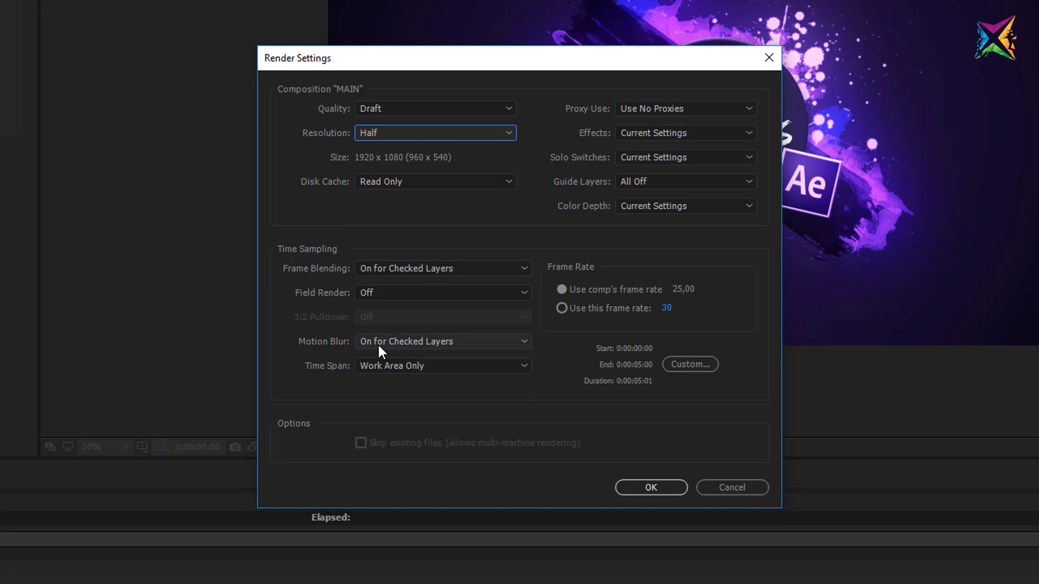
click(378, 345)
click(423, 403)
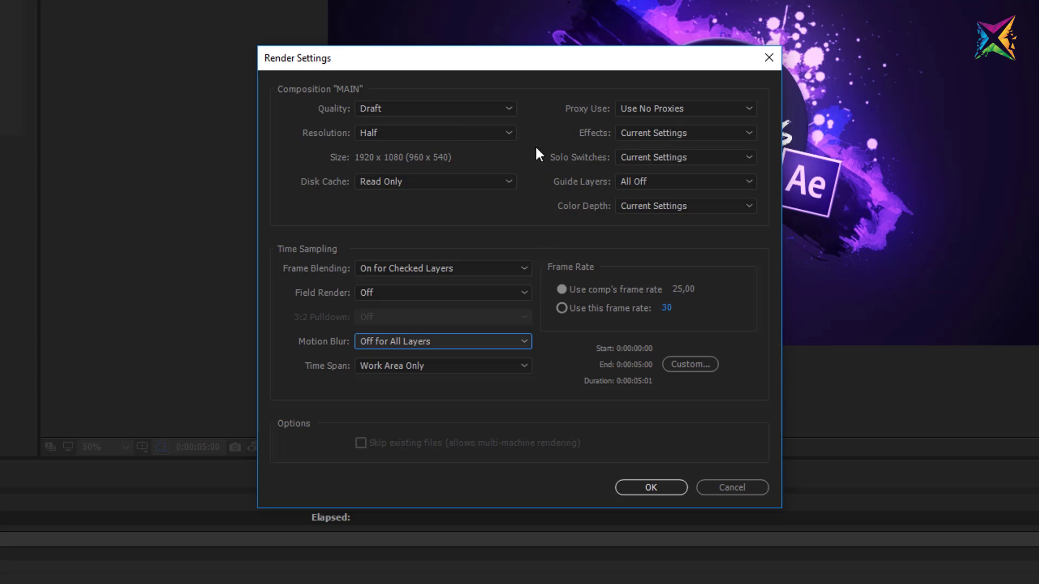
Restore Best quality, Full resolution and motion blur On for Checked Layers, and reapply the Best Settings template
click(472, 109)
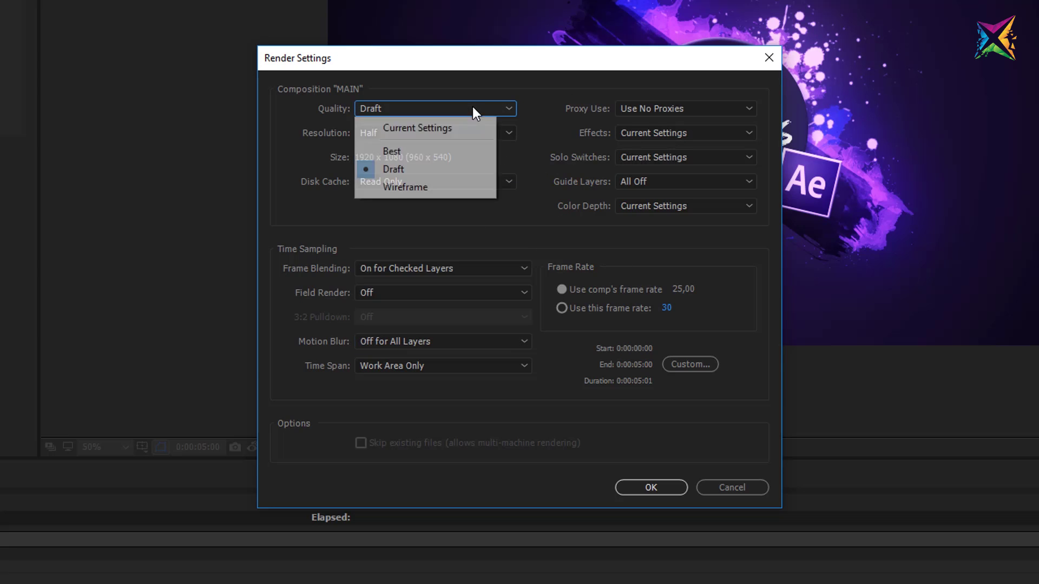
click(422, 149)
click(379, 133)
click(402, 174)
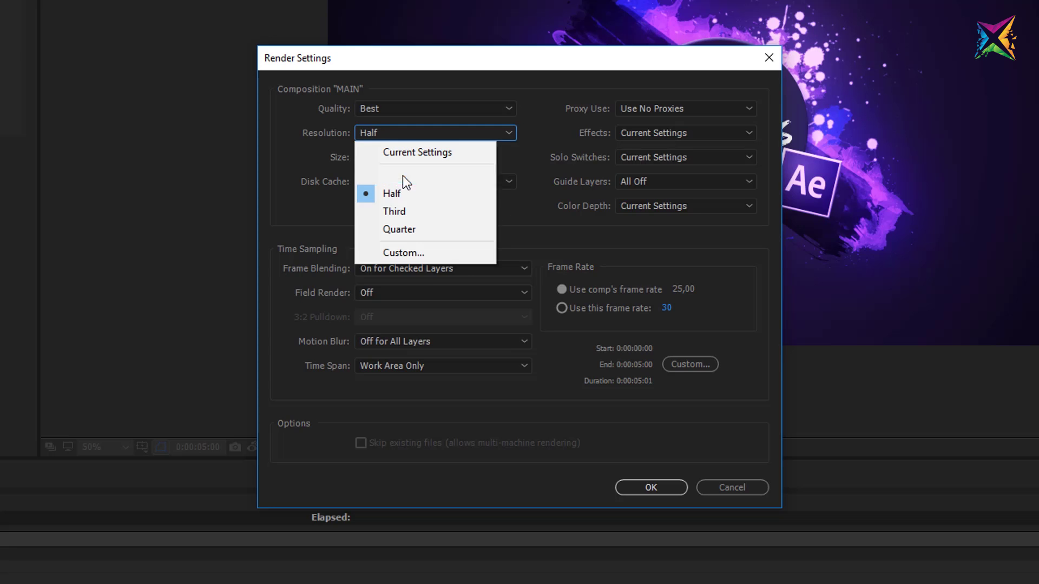
click(400, 341)
click(415, 386)
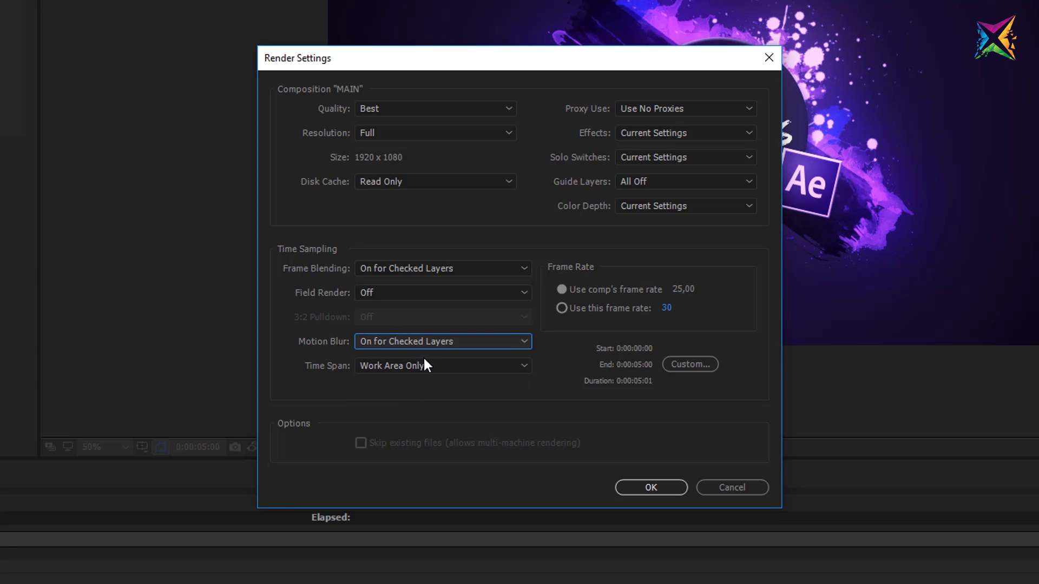
click(647, 489)
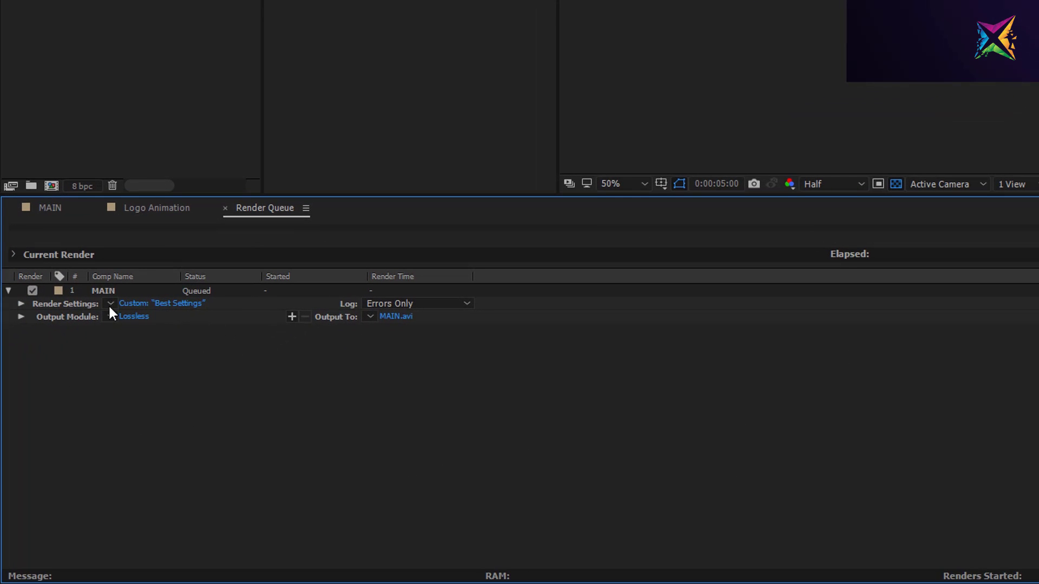
click(111, 305)
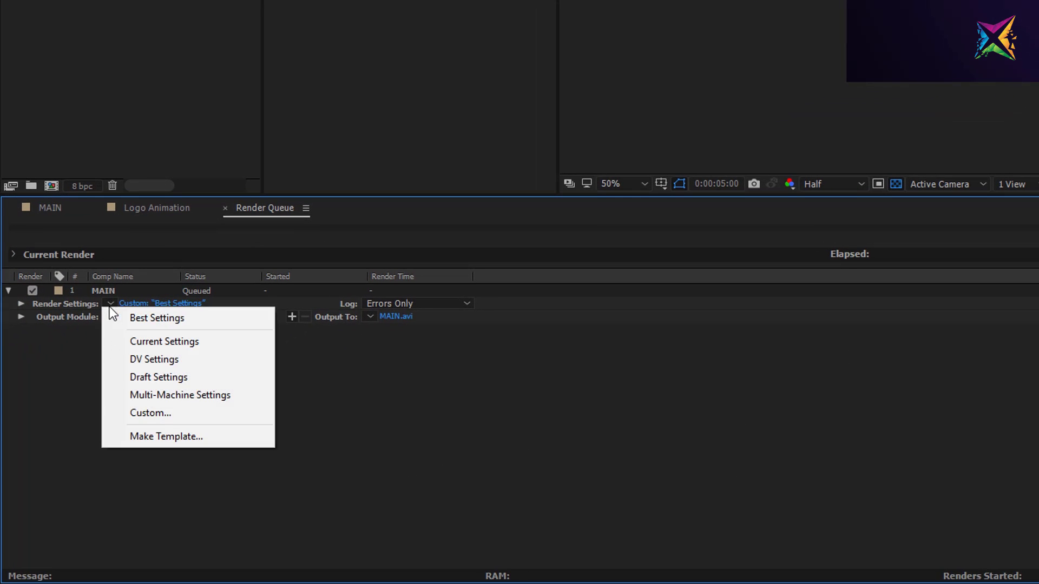
click(138, 320)
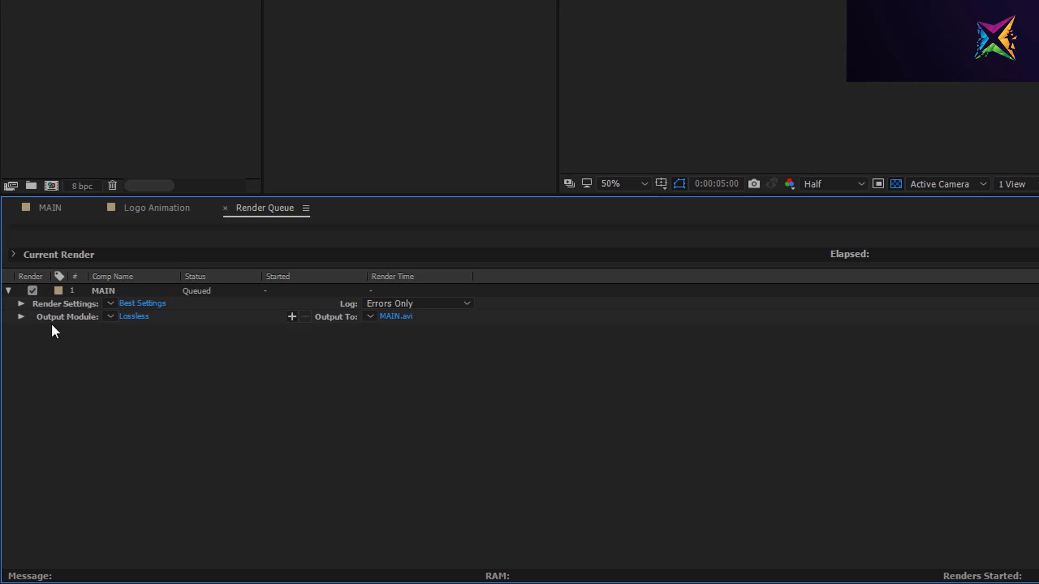
Examine the render settings summary, the output module details and the available output module templates for MAIN
click(20, 304)
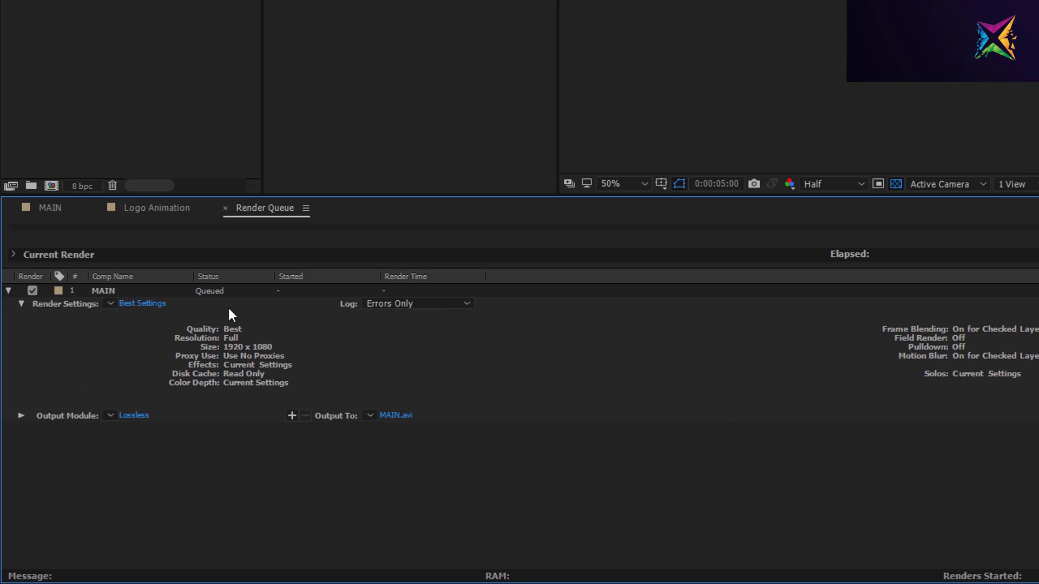
click(21, 305)
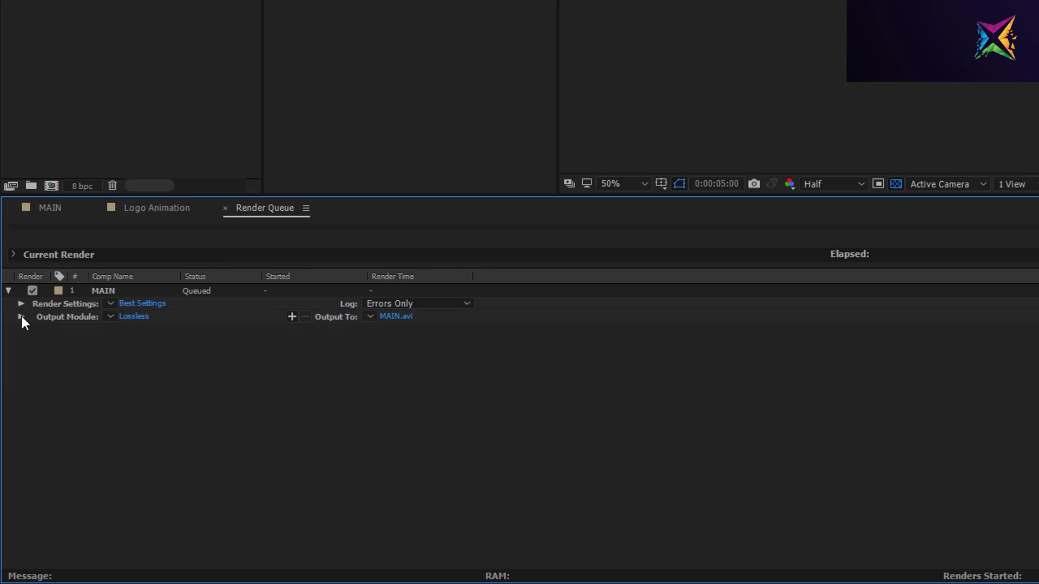
click(21, 317)
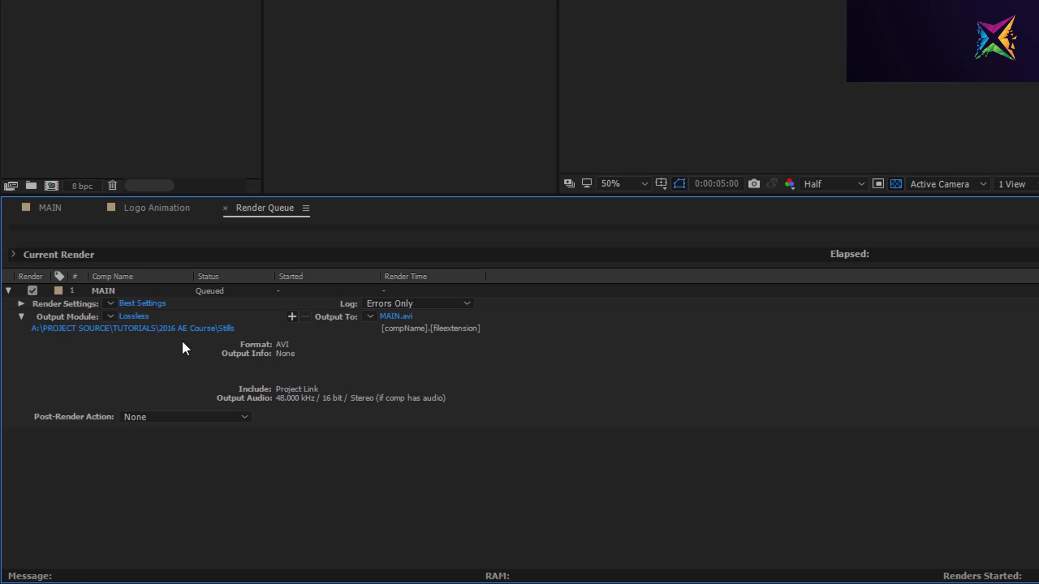
click(115, 316)
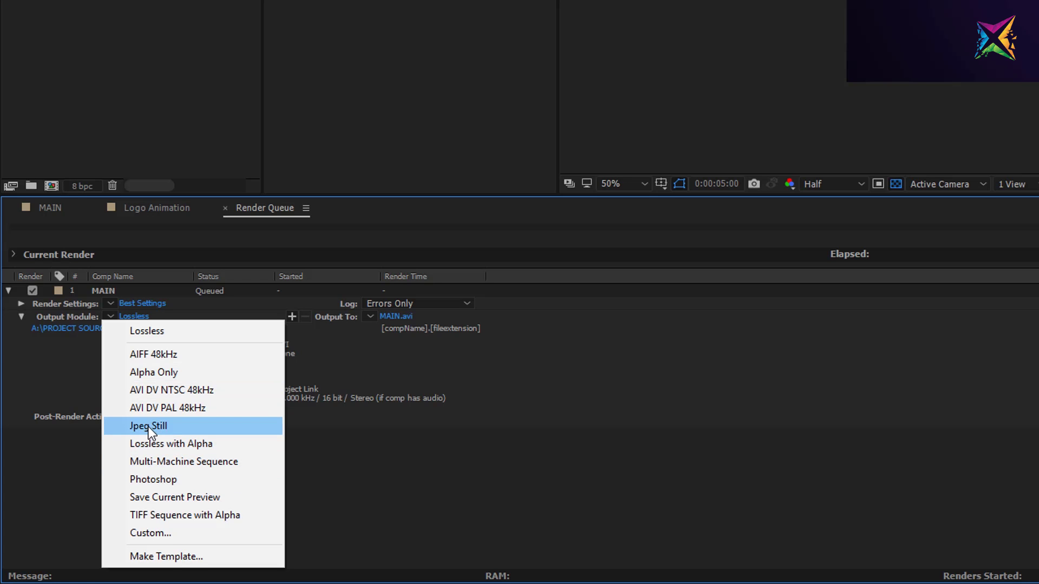
click(50, 387)
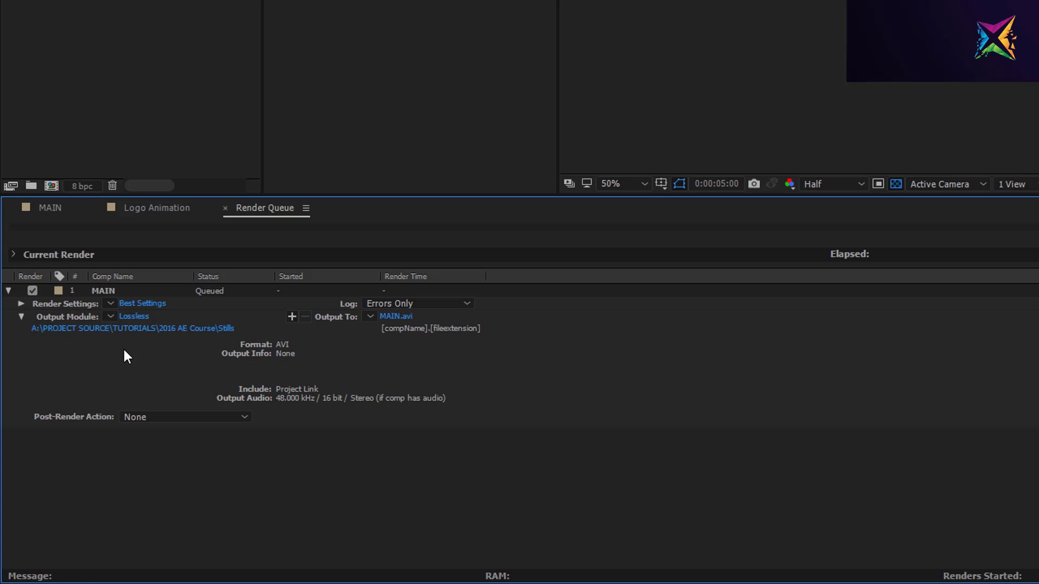
Open MAIN's output module settings and set the output format to QuickTime
click(134, 317)
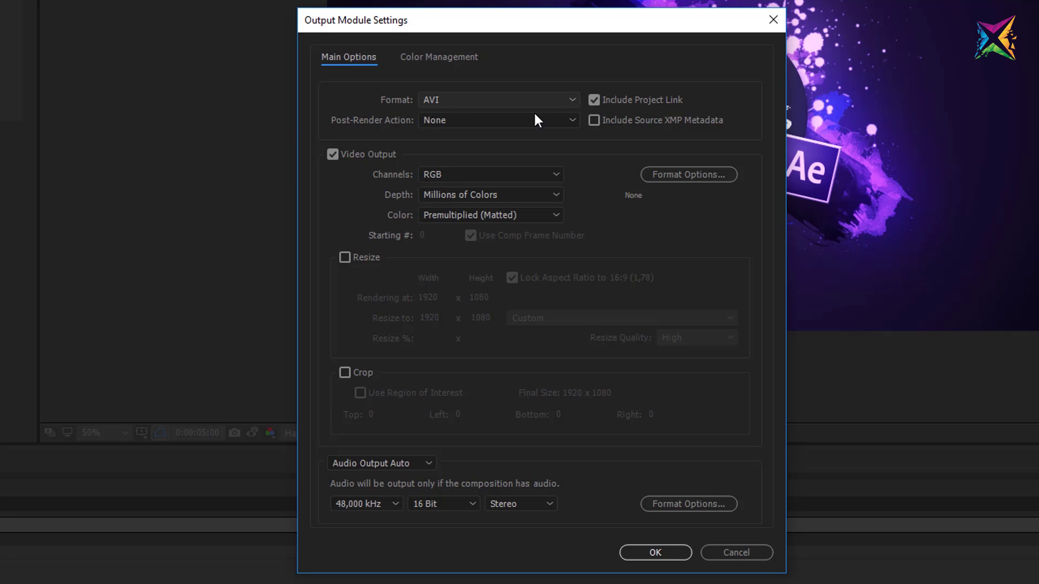
click(573, 99)
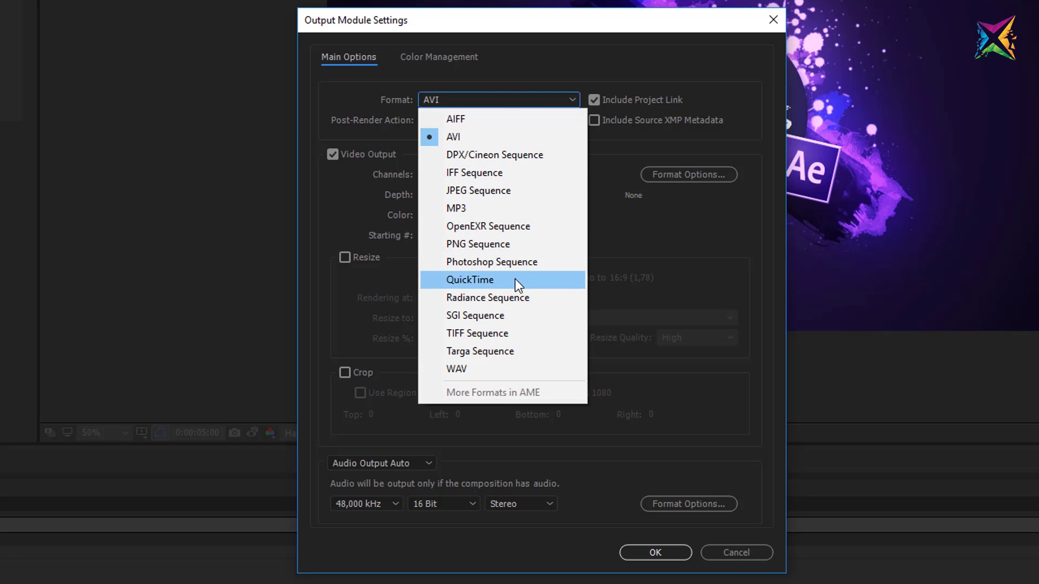
click(466, 281)
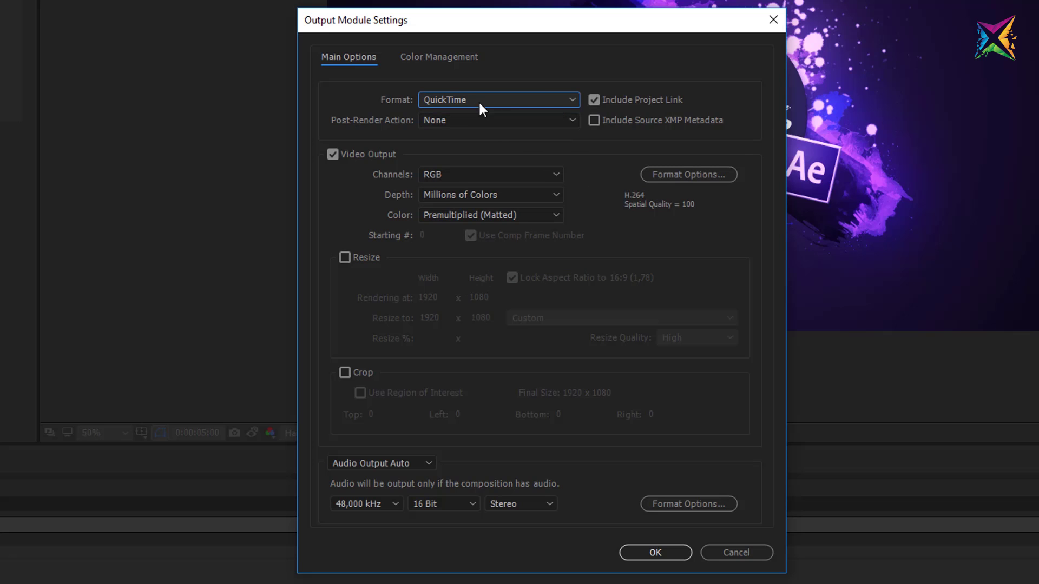
Choose the H.264 video codec in the QuickTime options, trying the data rate limit and leaving it off
click(685, 177)
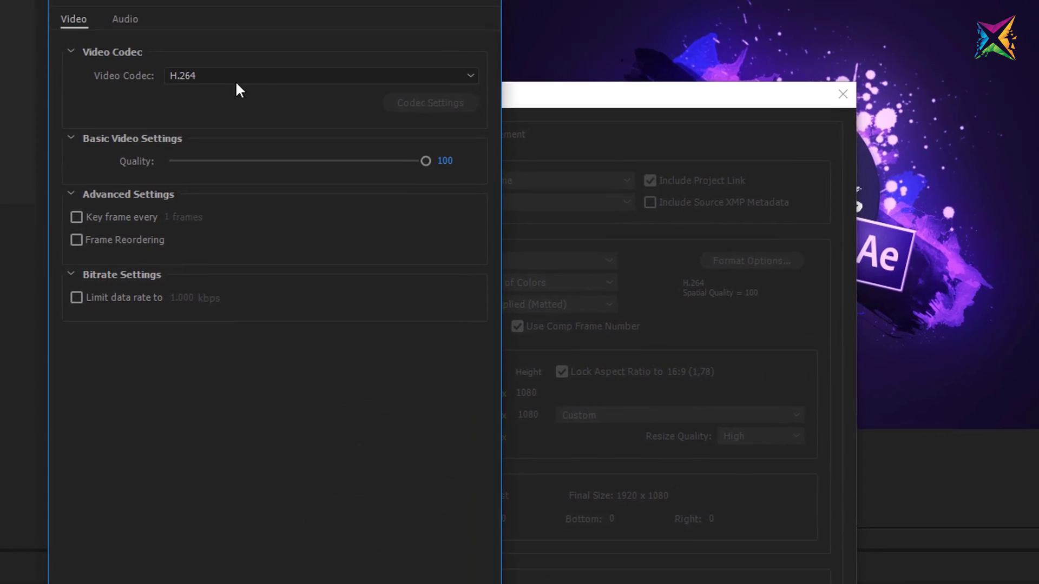
click(213, 79)
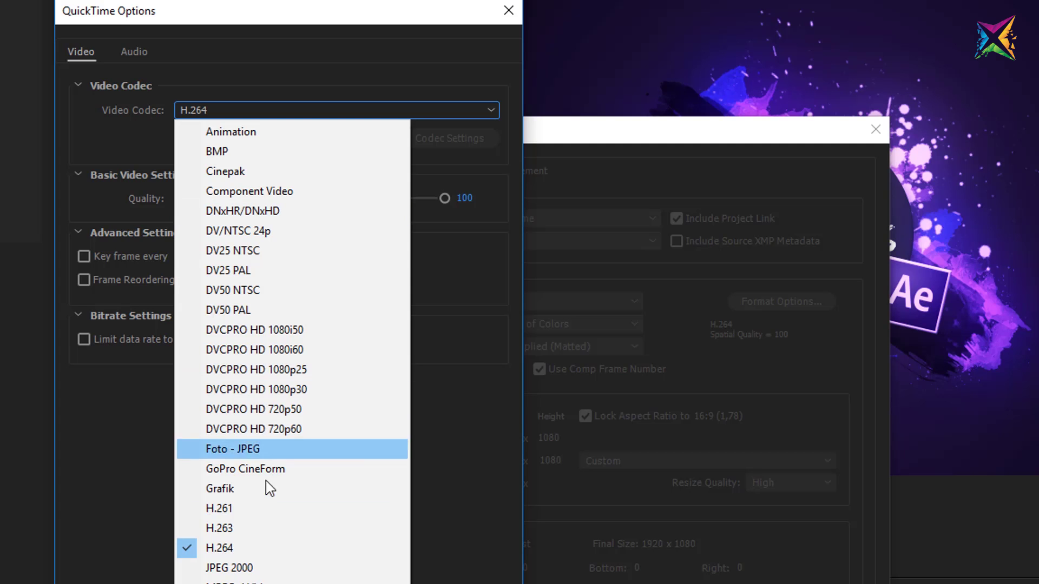
click(222, 548)
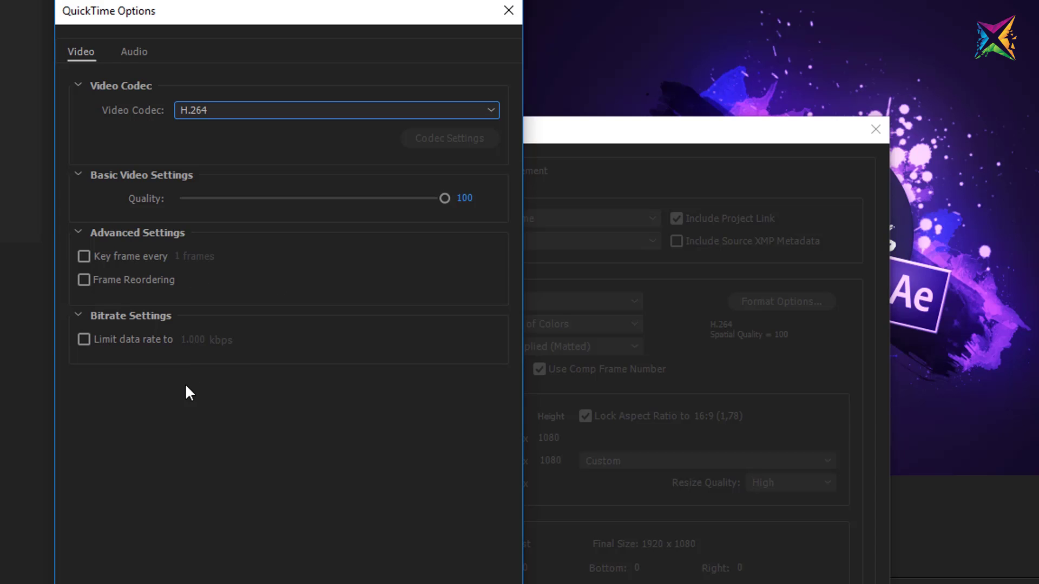
click(84, 340)
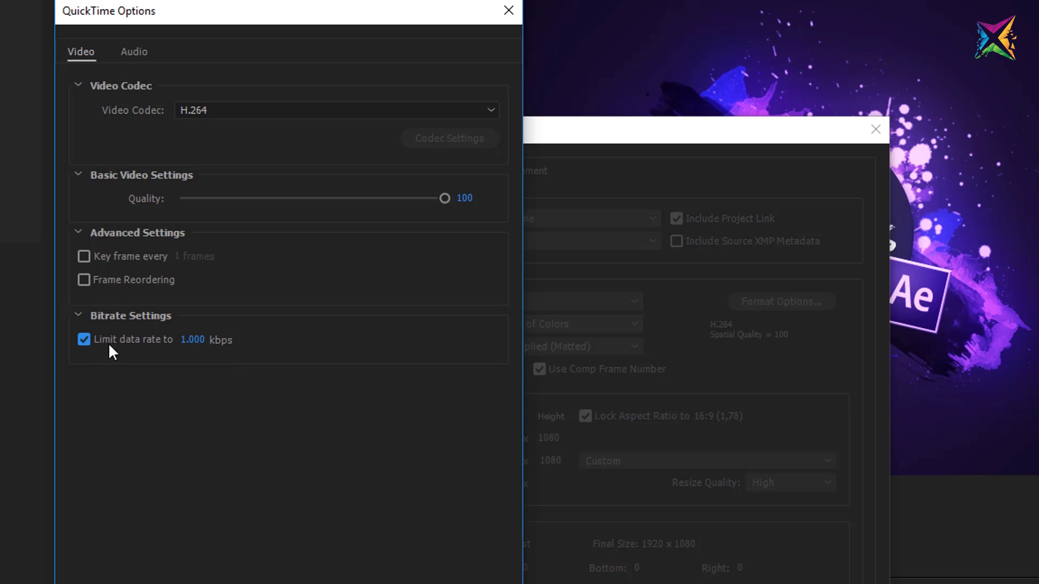
click(85, 337)
click(465, 579)
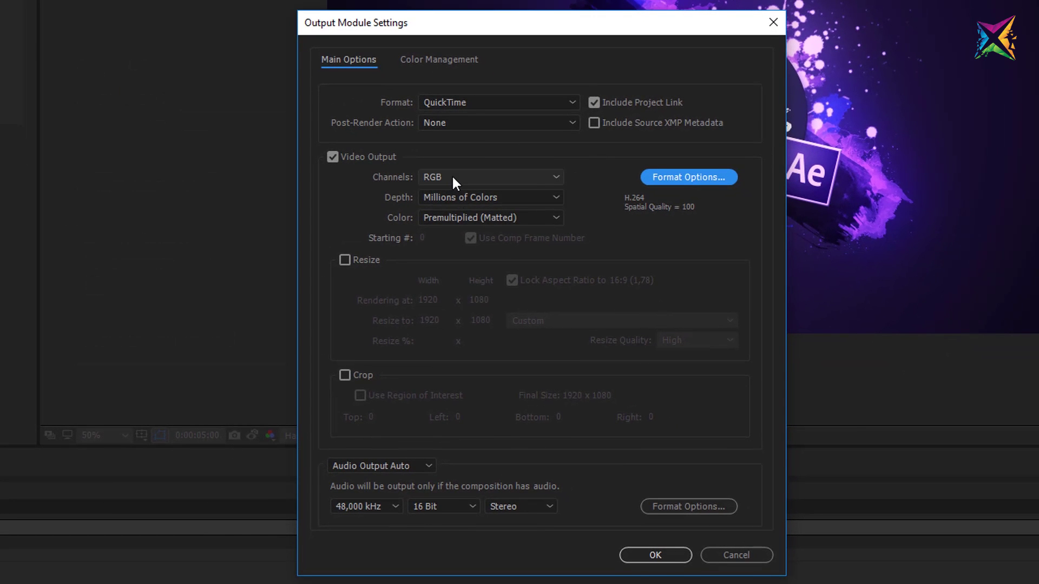
Switch the QuickTime video codec to PNG and set the output channels to RGB + Alpha
click(452, 175)
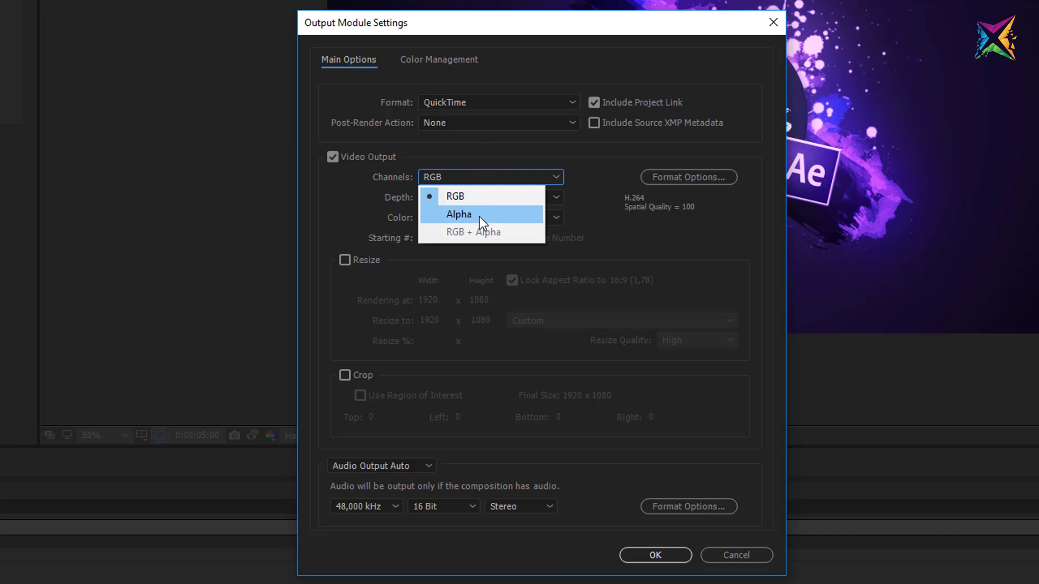
click(596, 204)
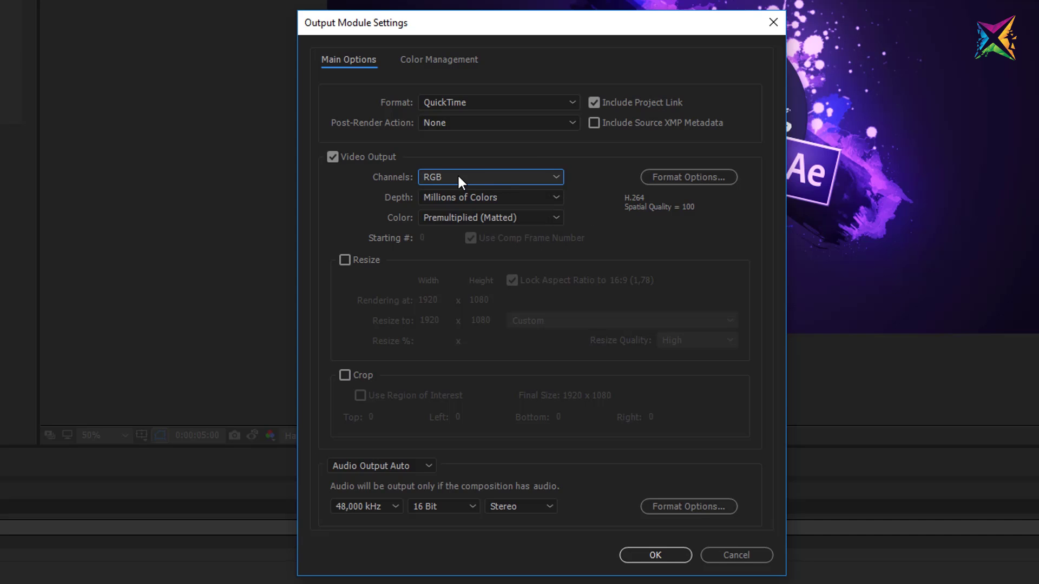
click(501, 175)
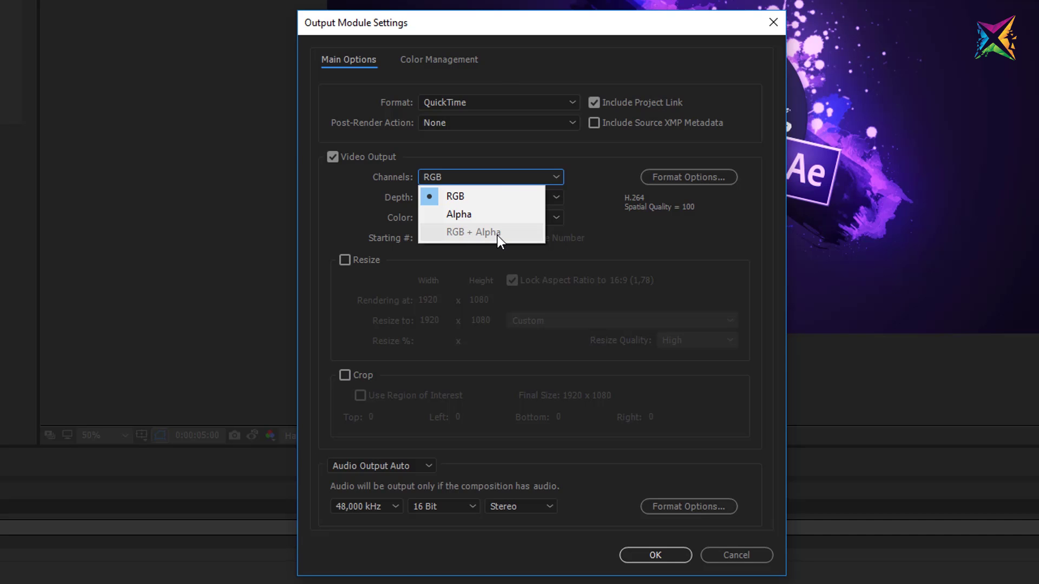
click(640, 204)
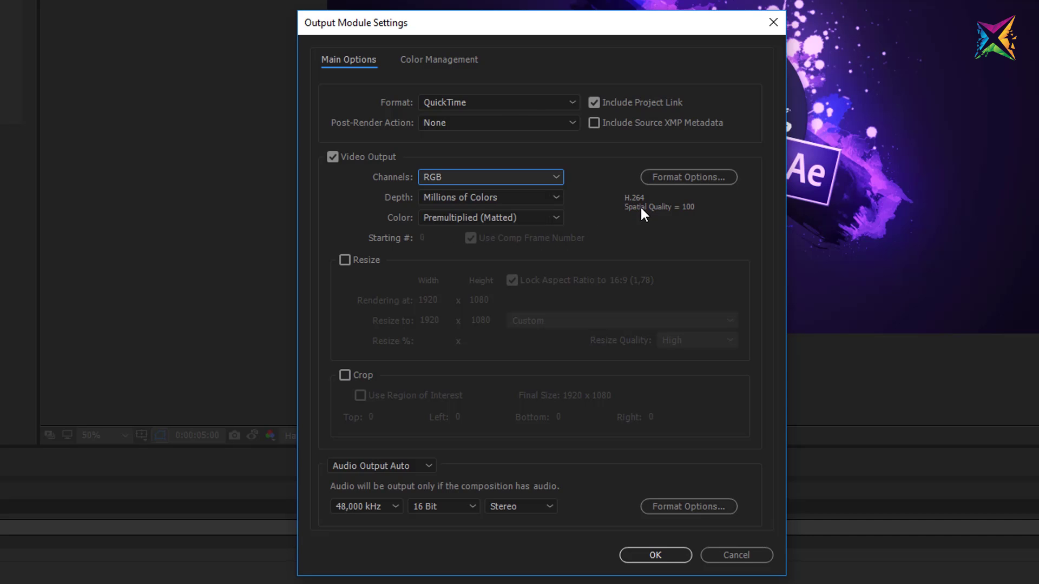
click(686, 178)
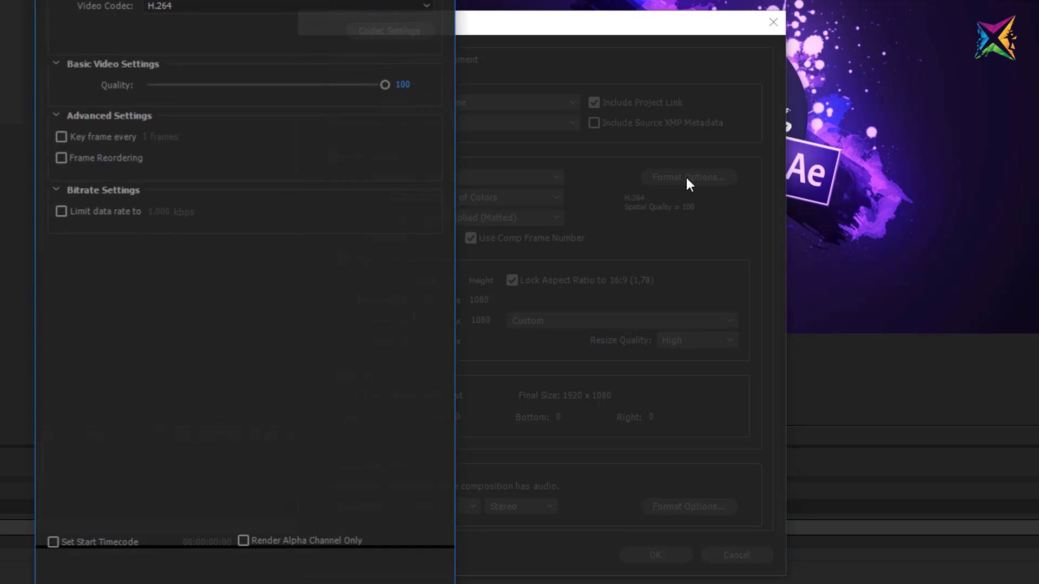
click(172, 7)
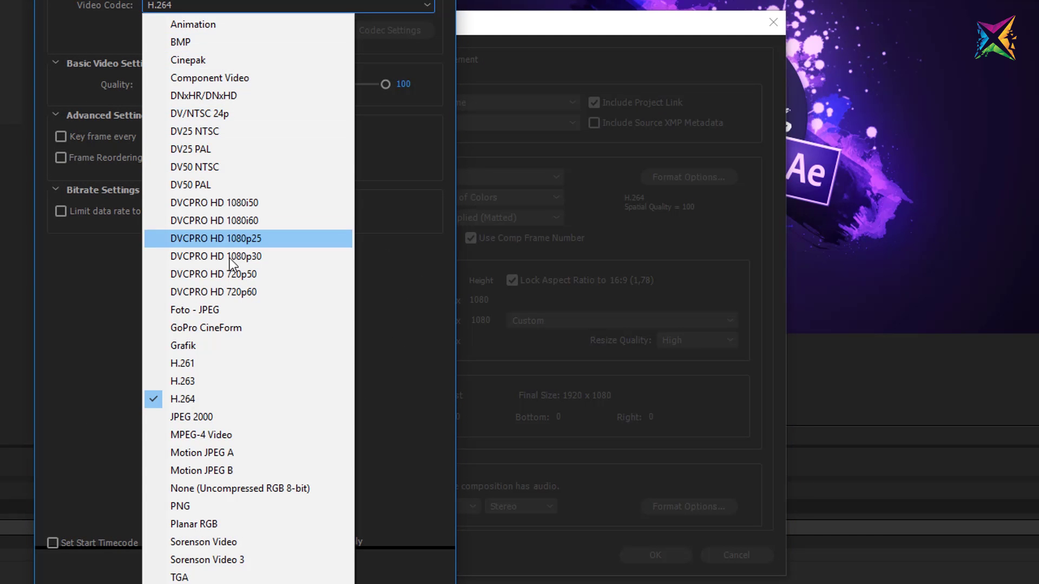
click(207, 505)
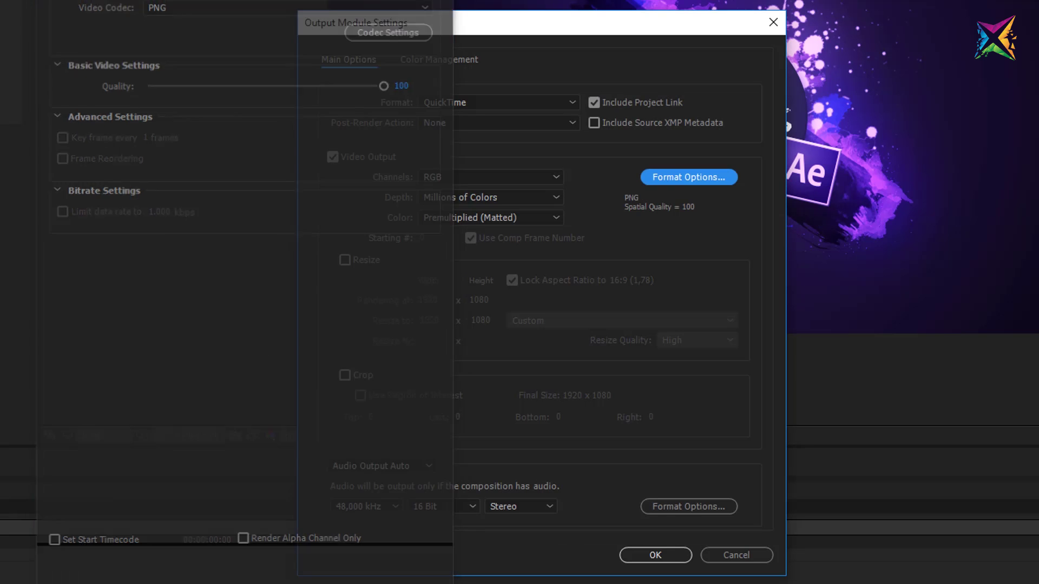
click(460, 173)
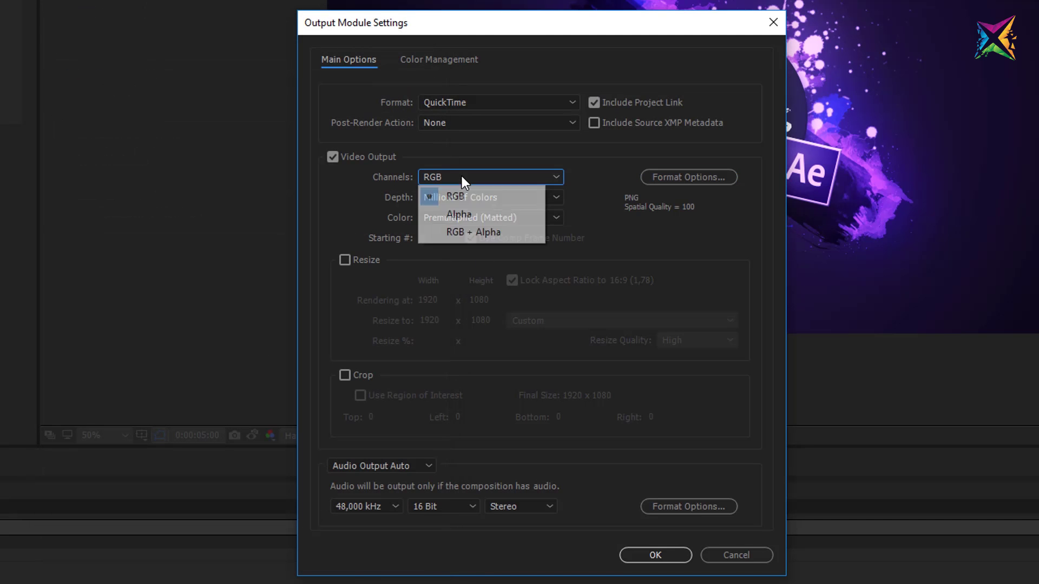
click(469, 234)
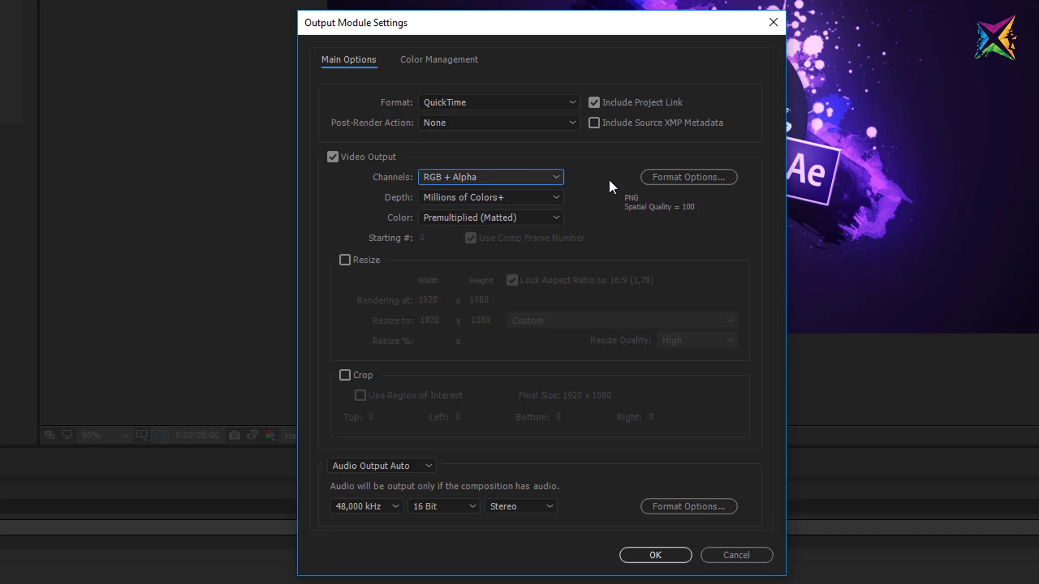
Check the color depth and color options, keeping Millions of Colors+ and Premultiplied (Matted)
click(554, 197)
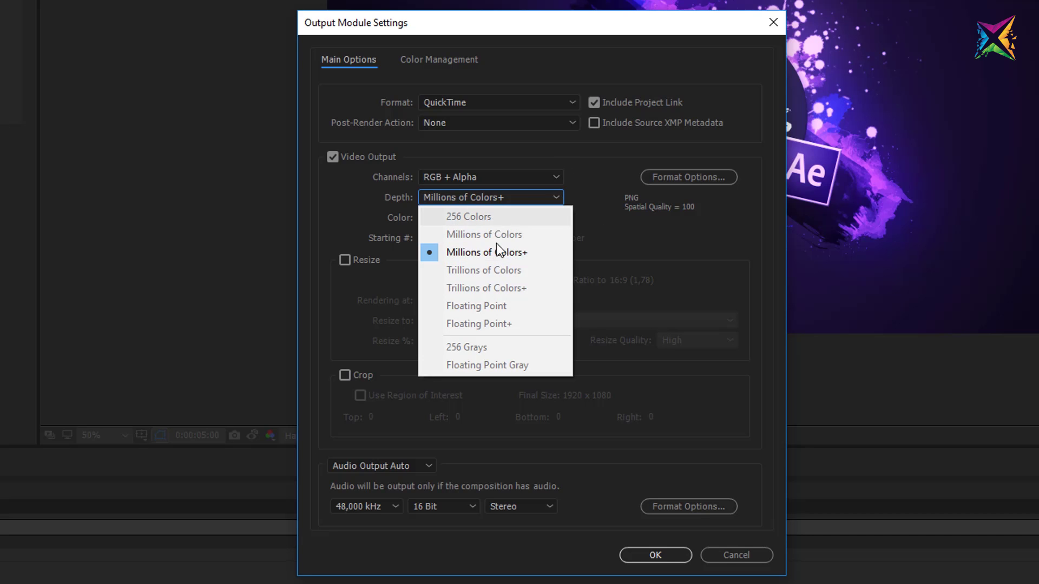
click(469, 252)
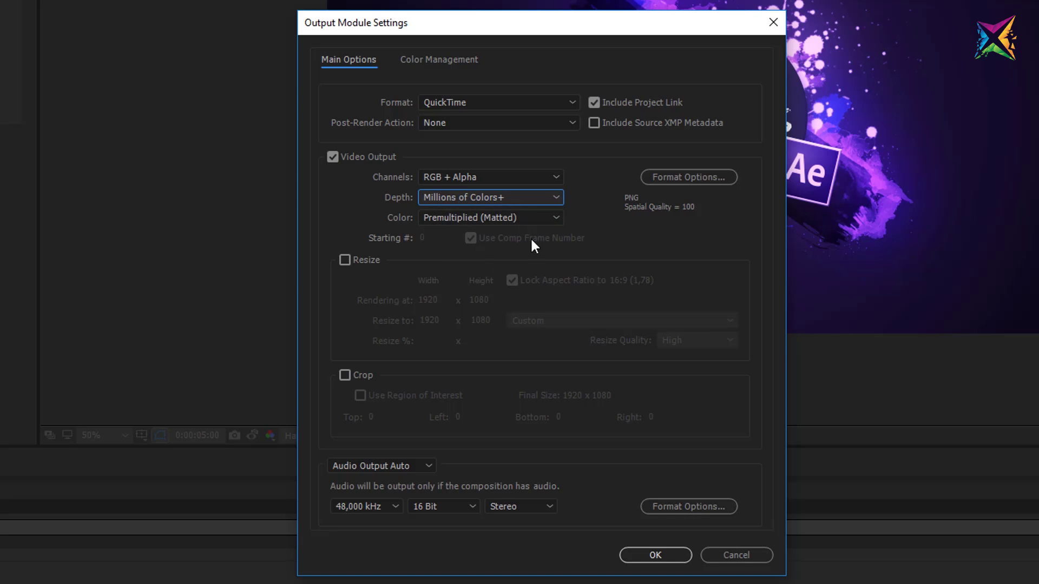
click(465, 218)
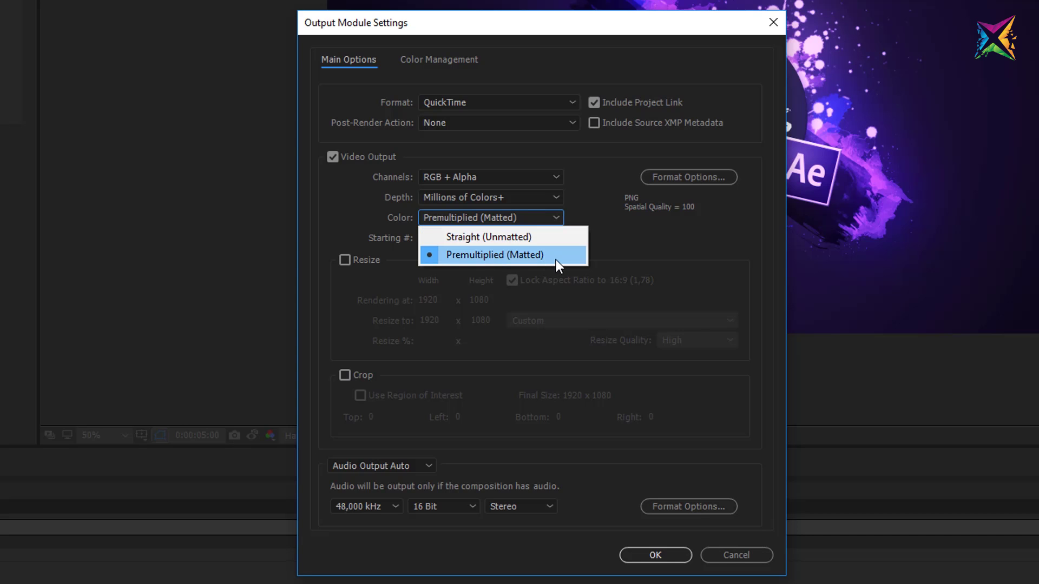
click(617, 241)
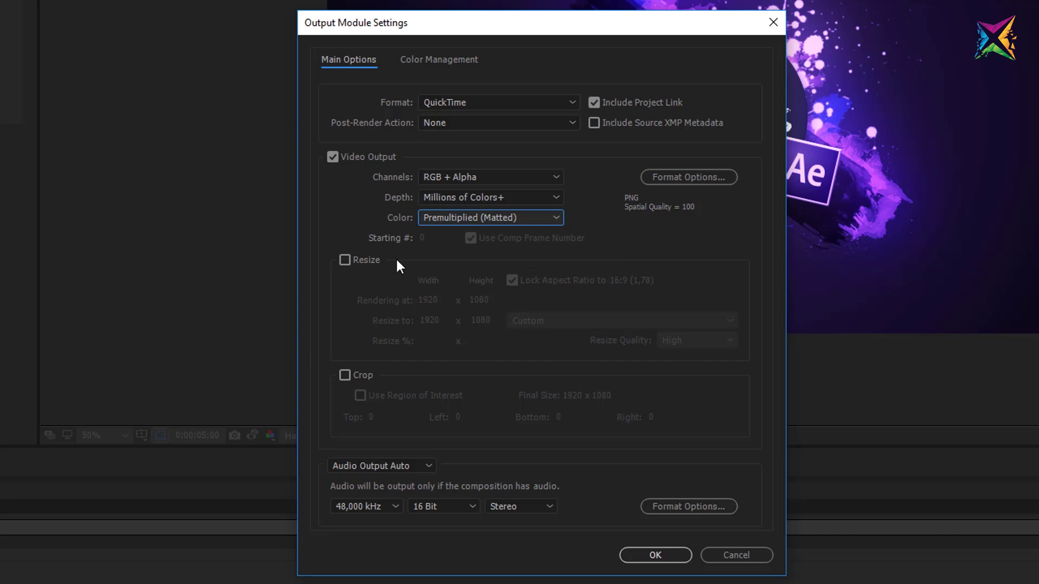
Enable resizing of the video output and look through the size presets, keeping Custom at 1920 x 1080
click(345, 260)
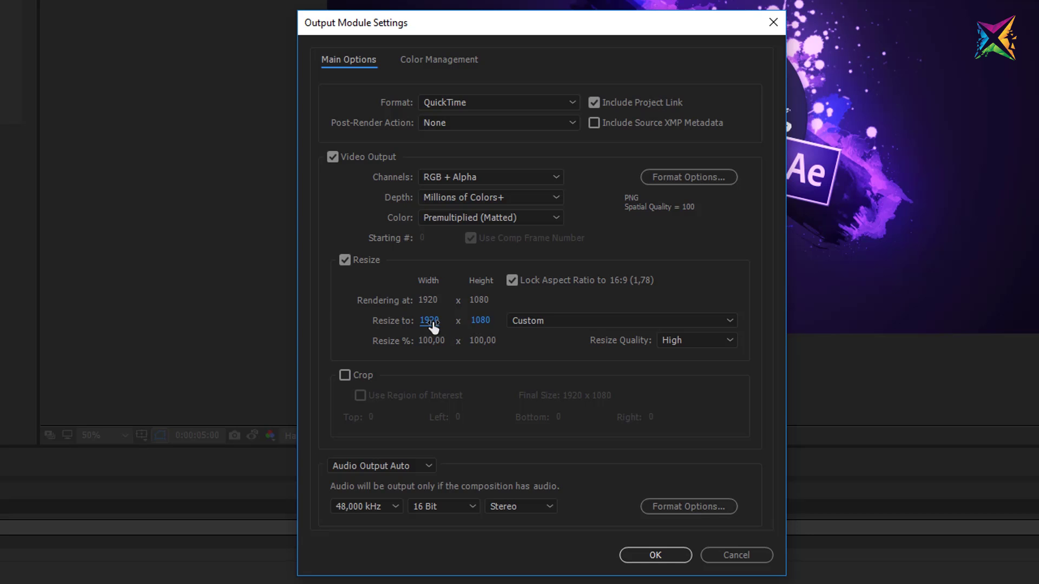
click(686, 324)
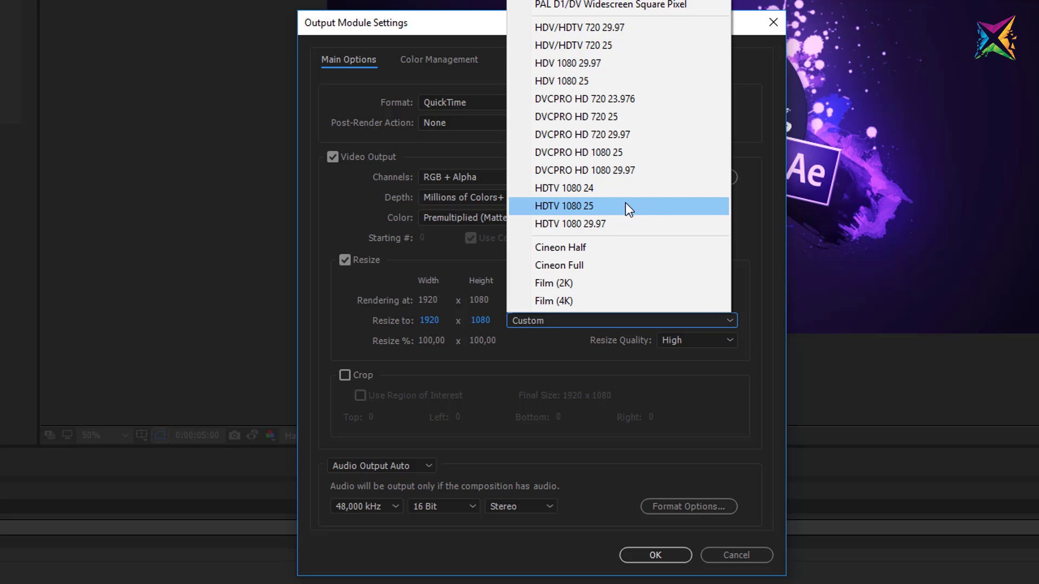
click(553, 333)
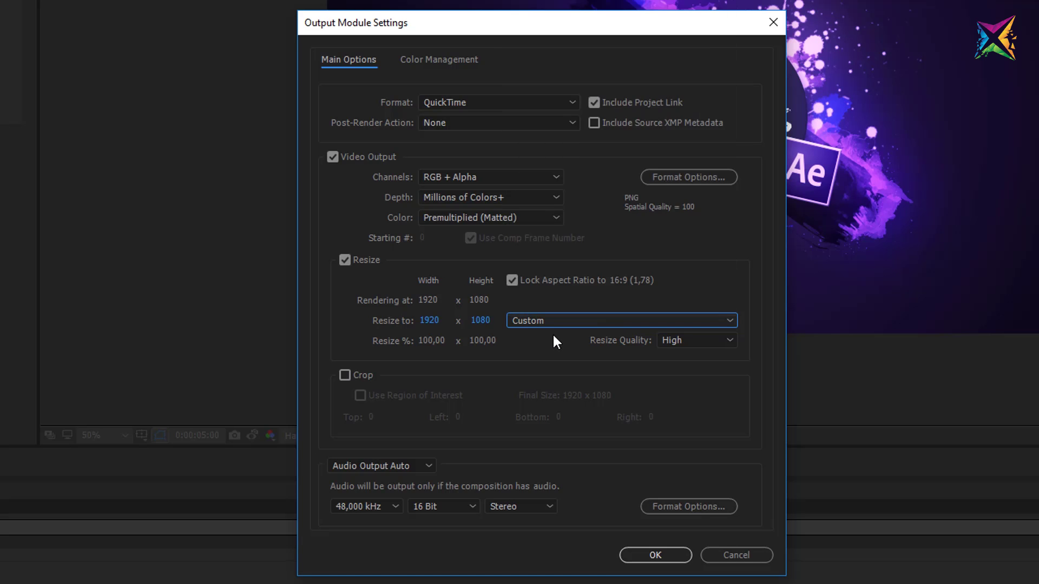
key(Tab)
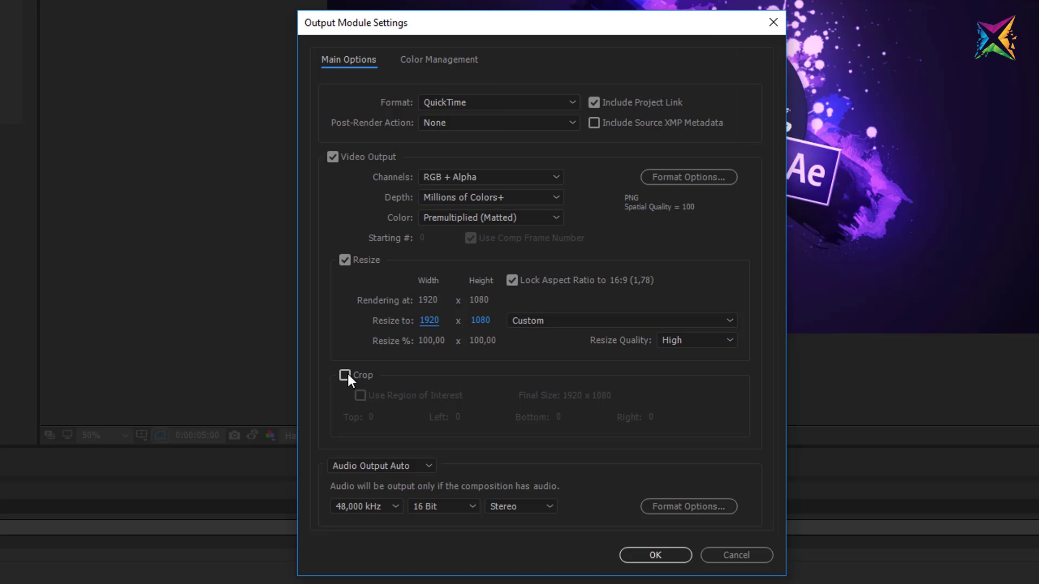
Try cropping for the video output and turn it back off
click(343, 374)
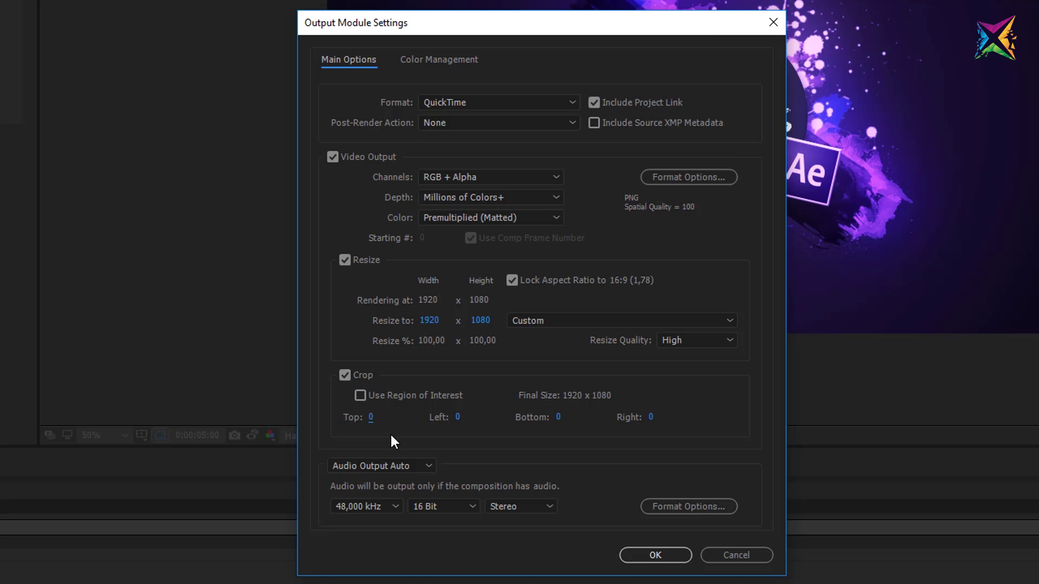
click(371, 426)
click(345, 375)
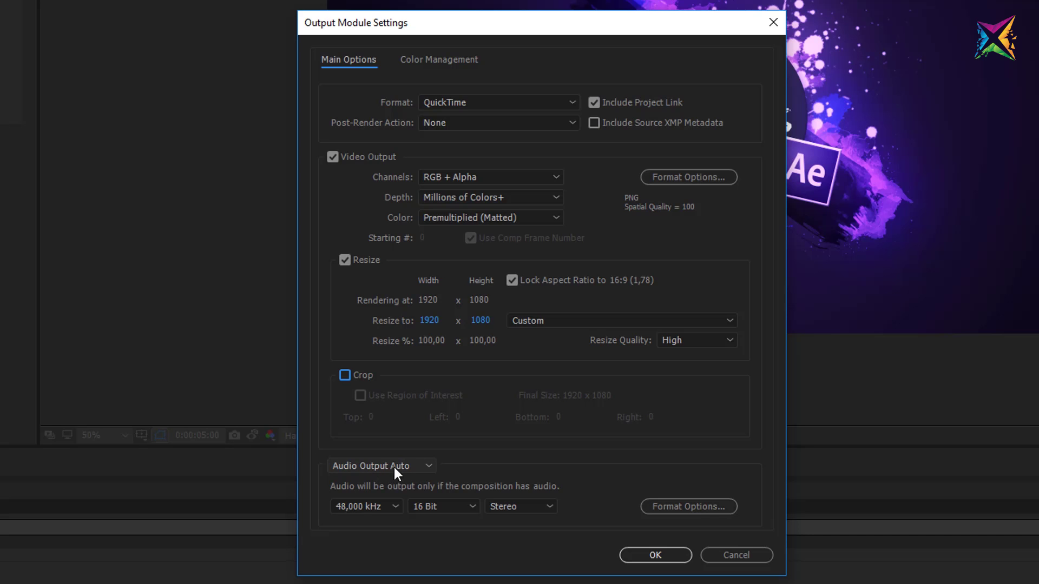
Examine the audio output, channel and codec options, keeping Audio Output Auto, Stereo and the Uncompressed codec
click(428, 465)
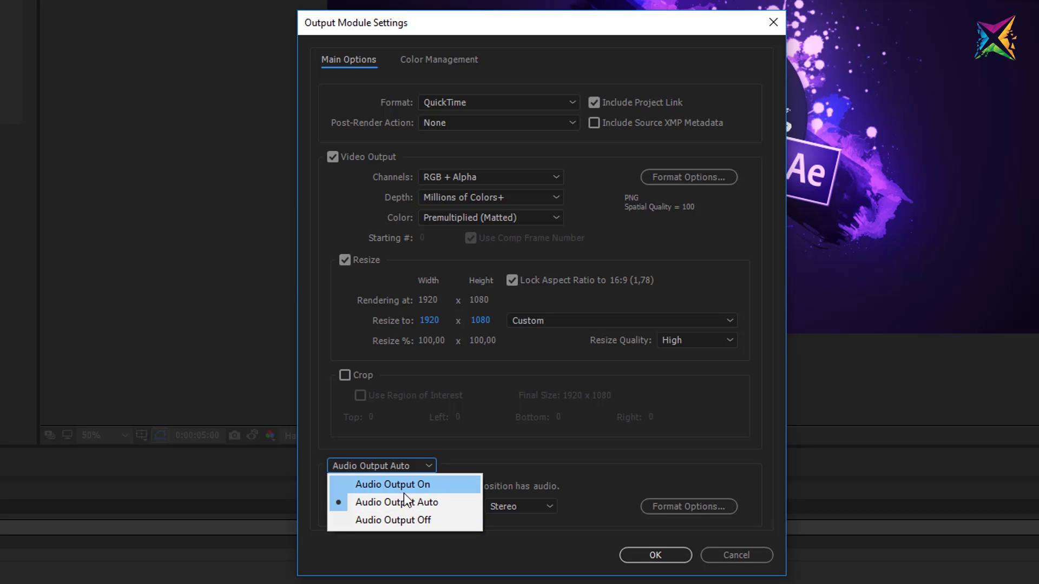
click(533, 450)
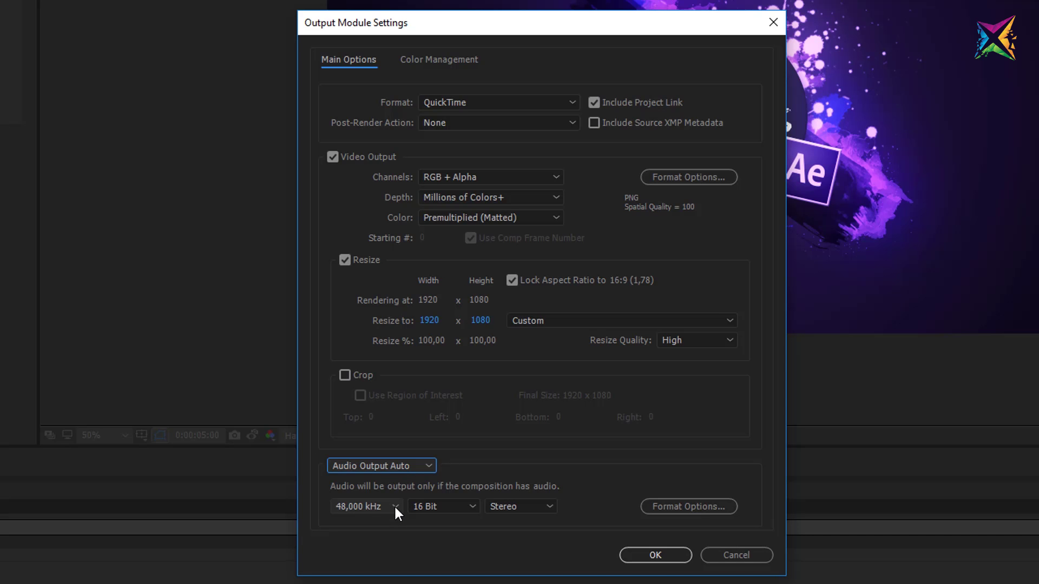
click(534, 508)
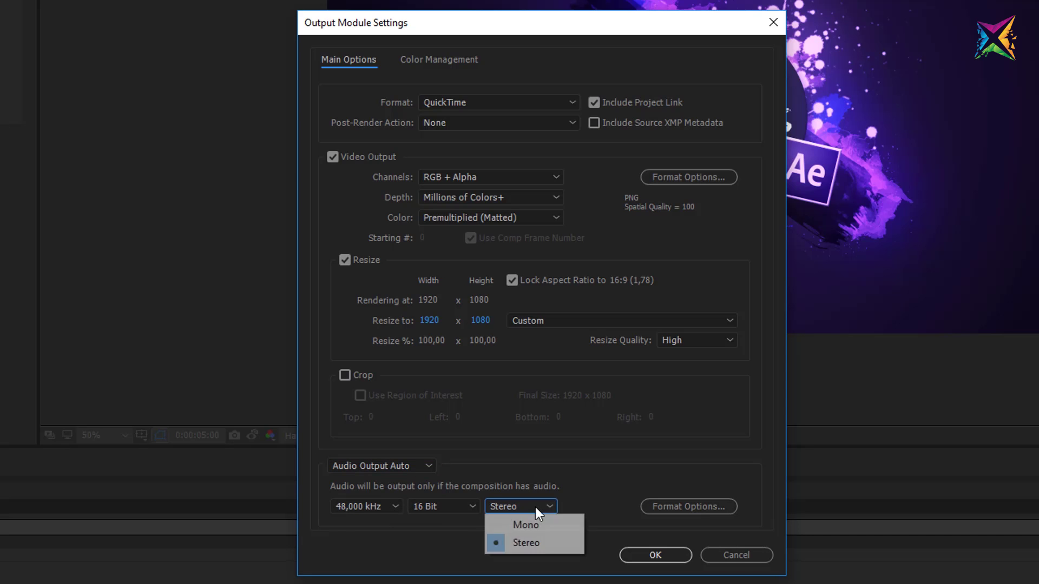
click(590, 495)
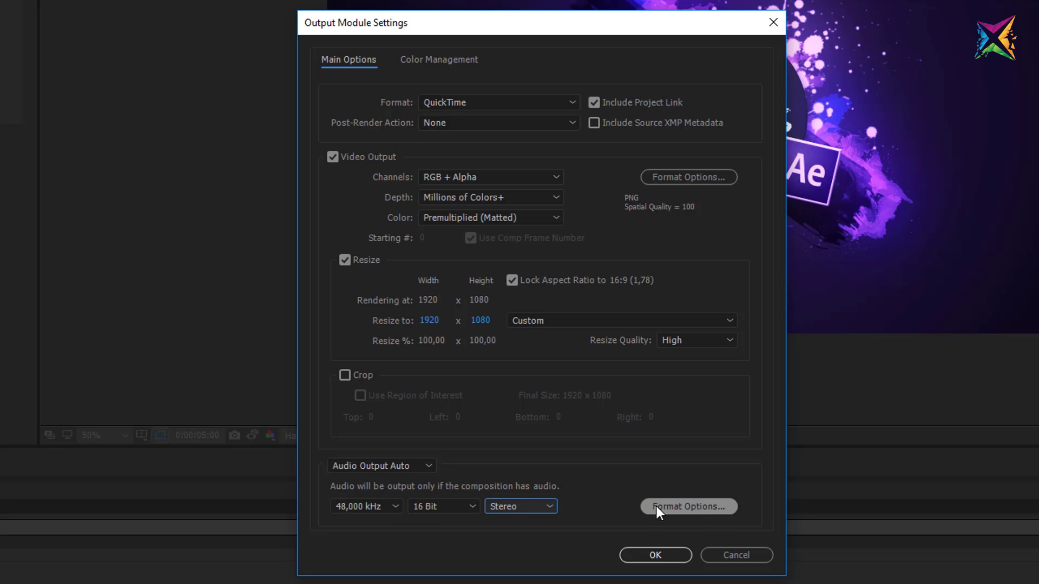
click(684, 511)
click(684, 506)
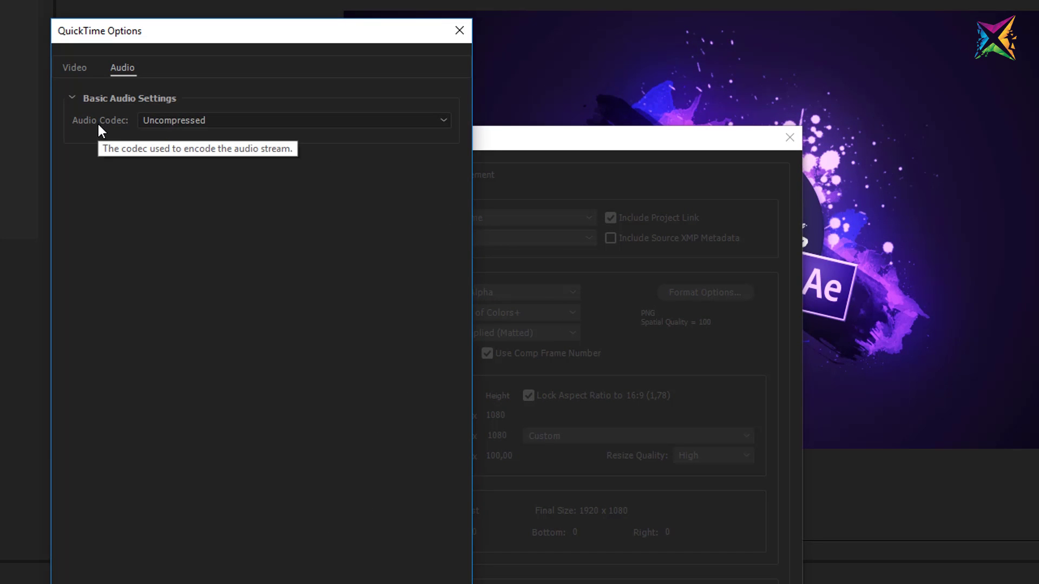
click(183, 125)
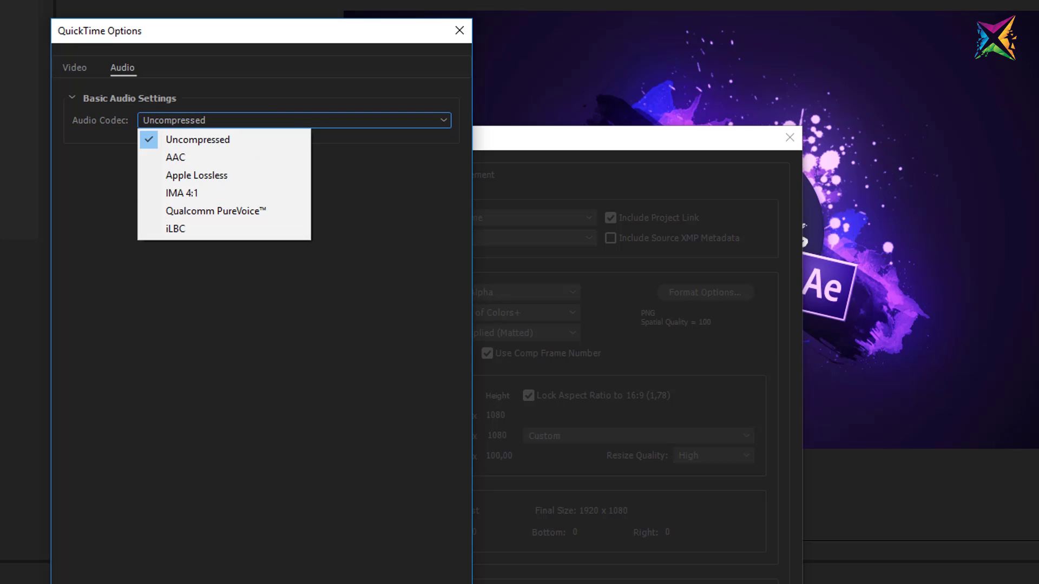
key(Escape)
key(Return)
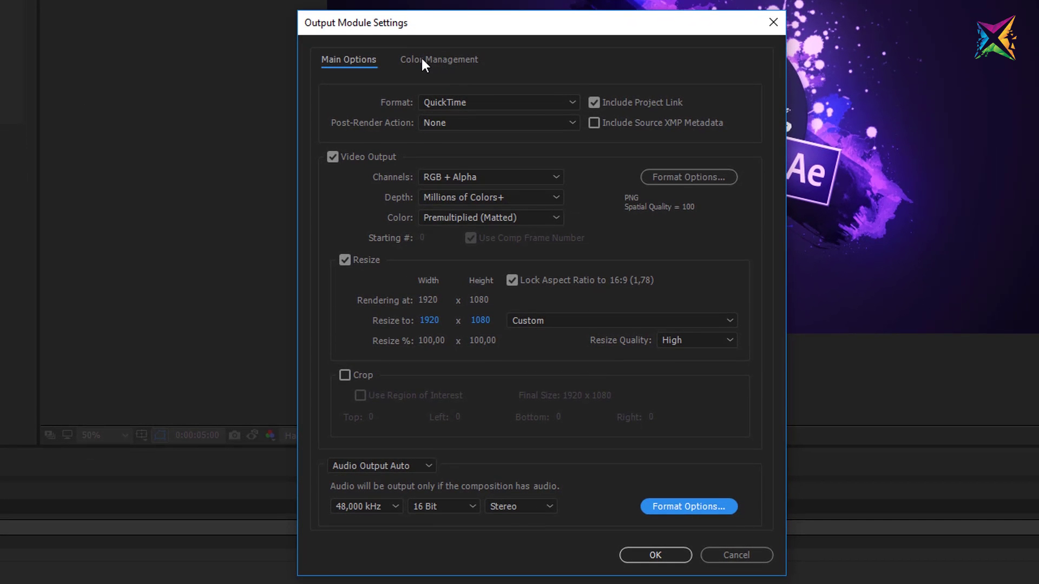
Review the color management options, confirm the output module settings and collapse MAIN's output module details
click(421, 59)
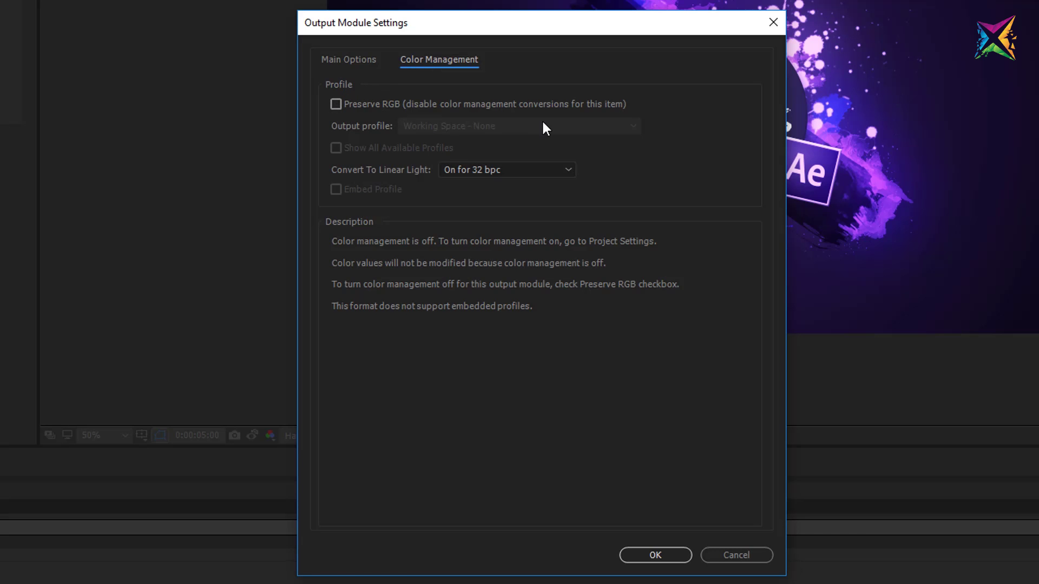
click(341, 60)
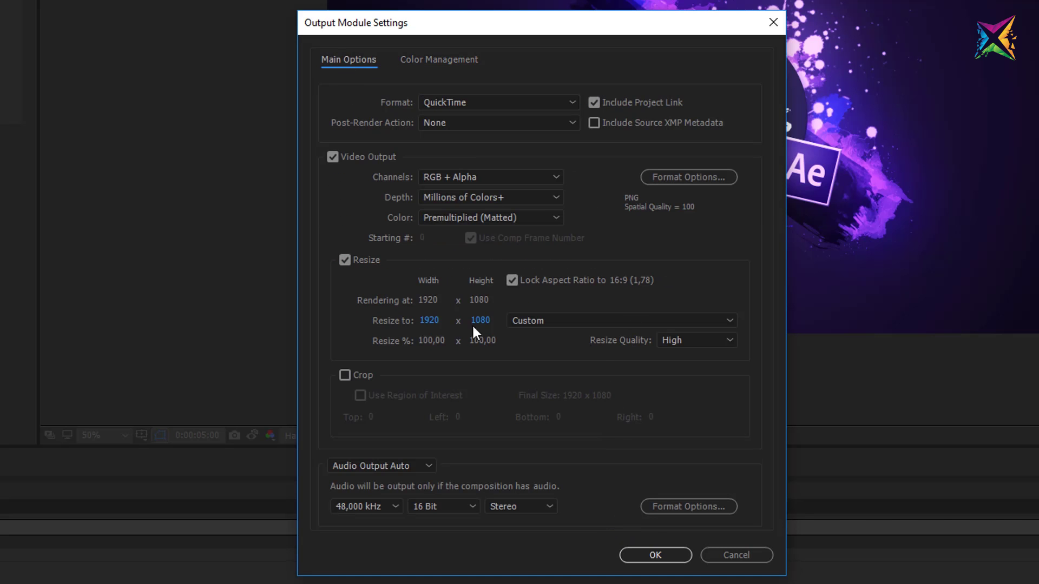
click(655, 555)
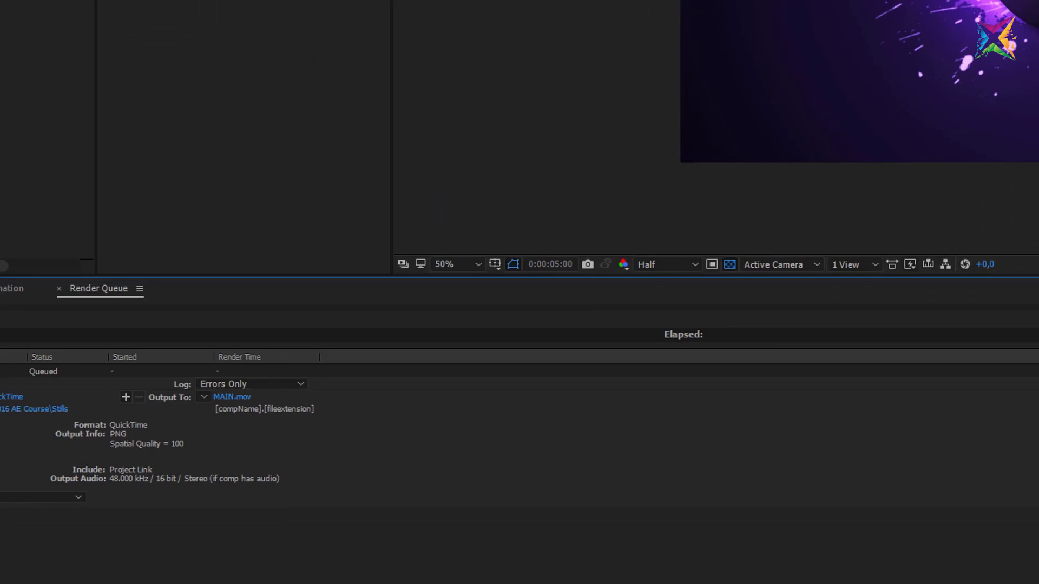
click(22, 317)
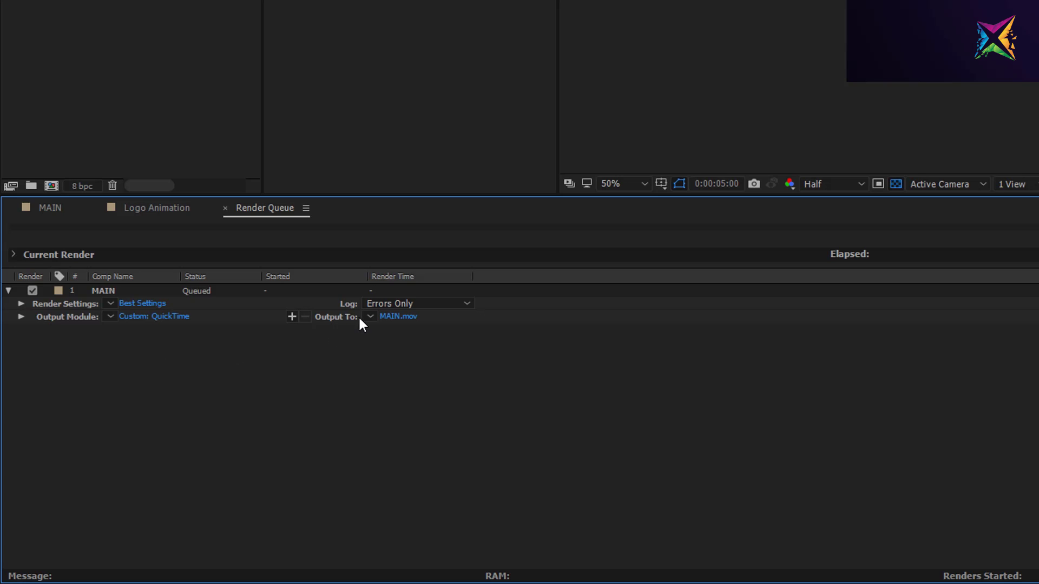
Set the output movie to Project 01 final.mov in the RENDERS folder of 2016 AE Course and start the render
click(394, 316)
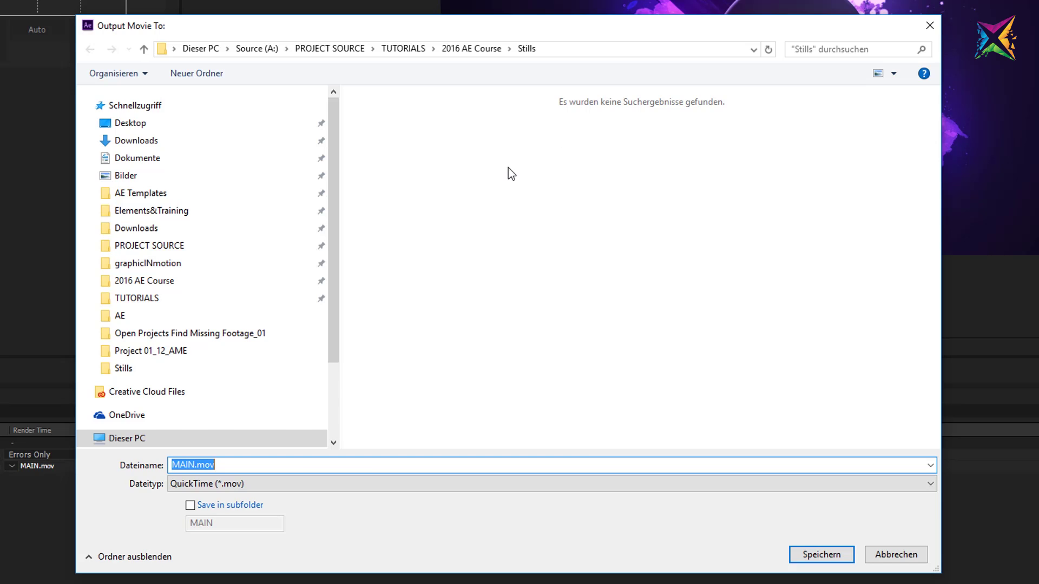
click(176, 281)
double_click(393, 181)
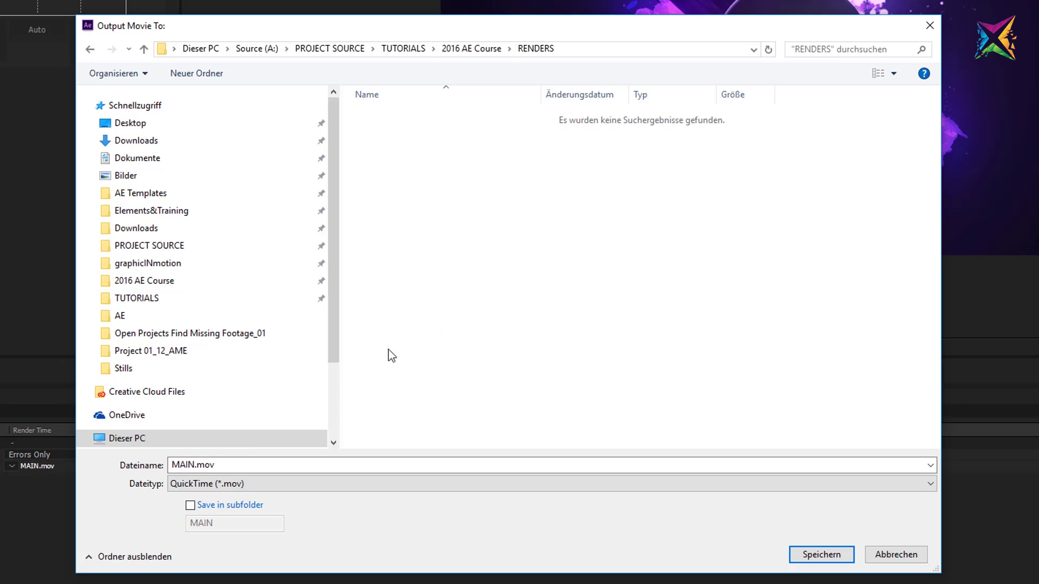
click(198, 465)
click(194, 464)
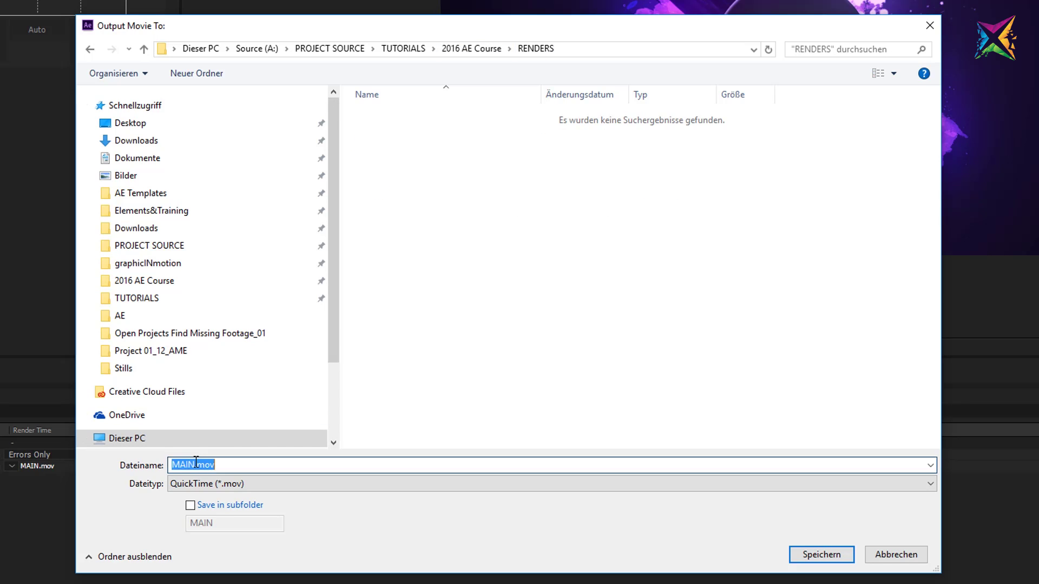
drag(194, 464, 126, 457)
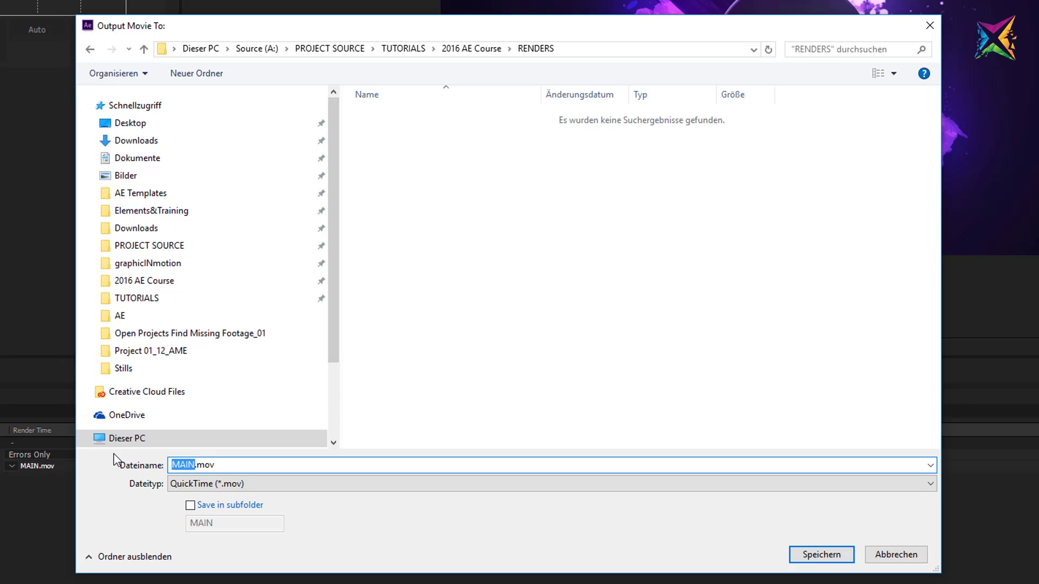
text(Project 01 final)
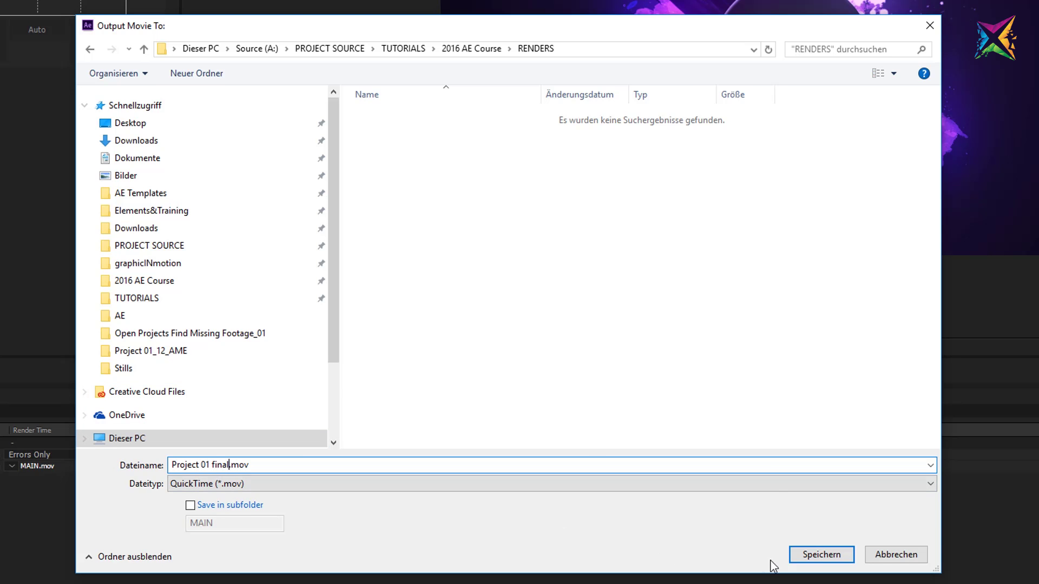
click(814, 556)
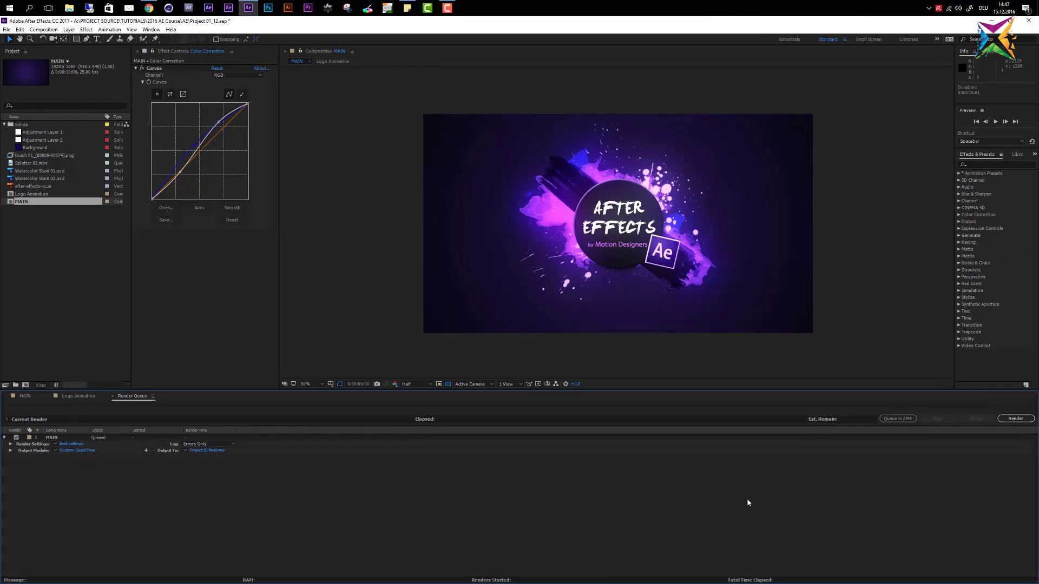
click(1017, 421)
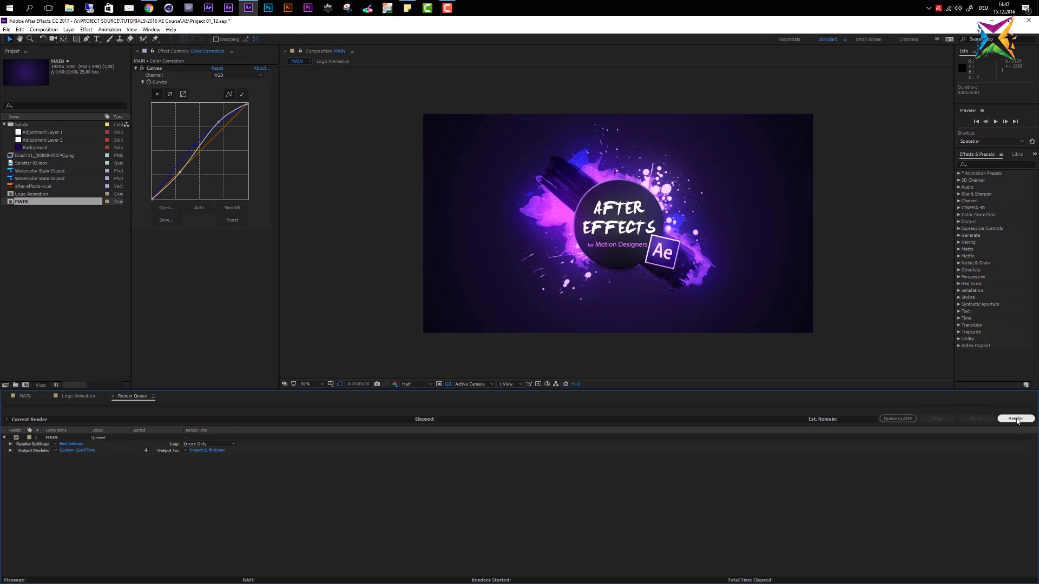